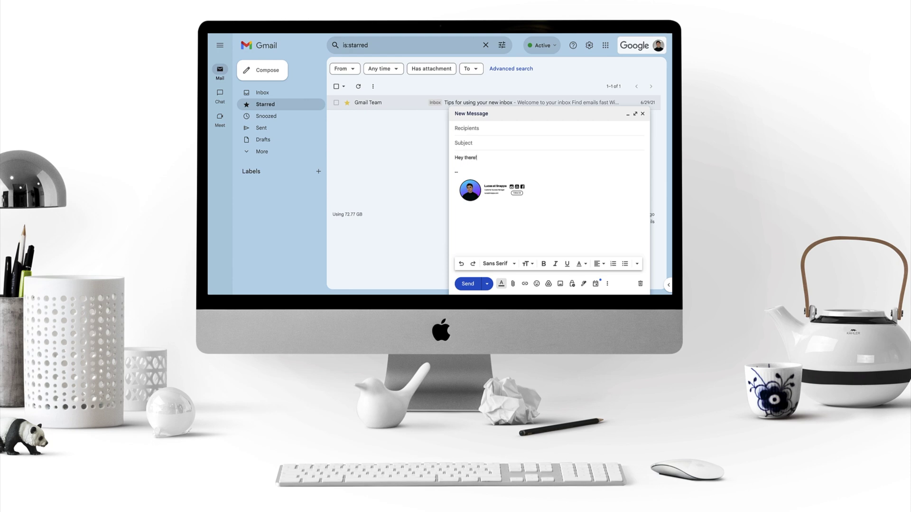
Write the note 'I just created a brand new signature in Snappa for my Gmail account.' and 'Looks pretty cool right?' on a new line
text(ture in Snappa for my Gmail account.)
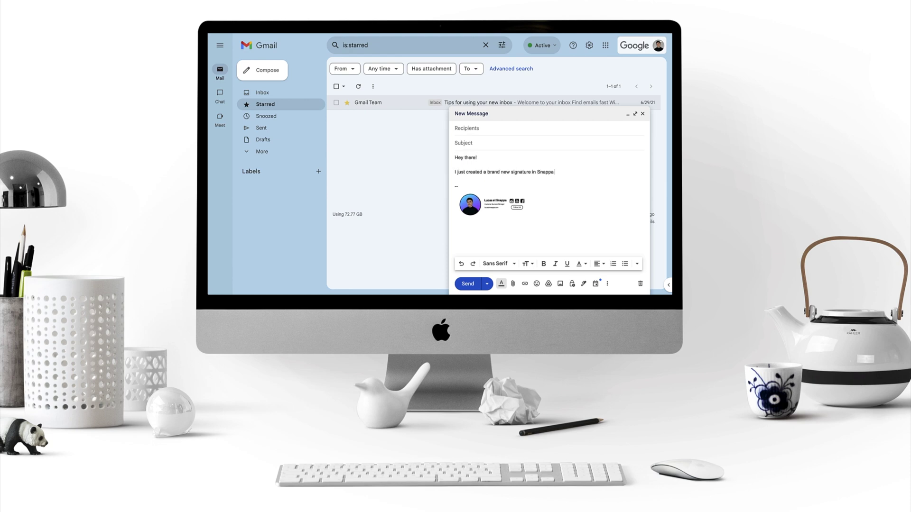
key(Return)
key(Return)
text(Looks pretty cool right?)
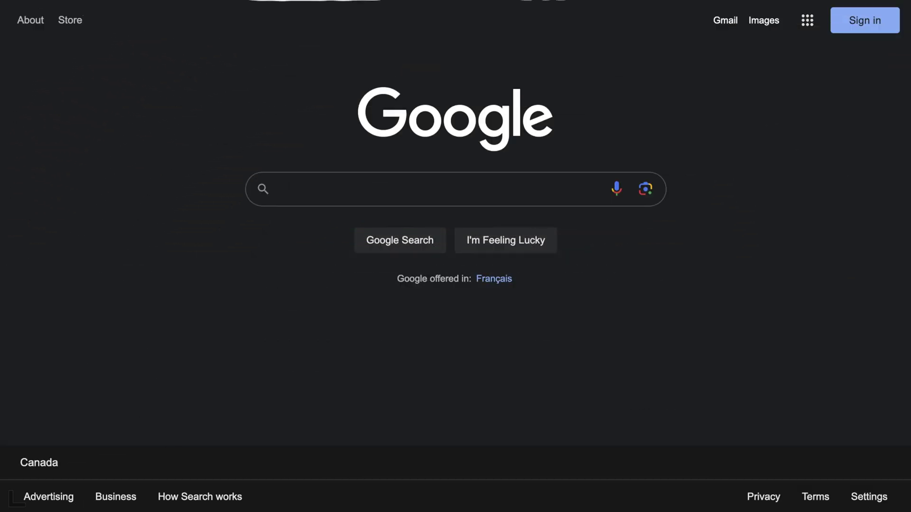
text(www.snappa.com)
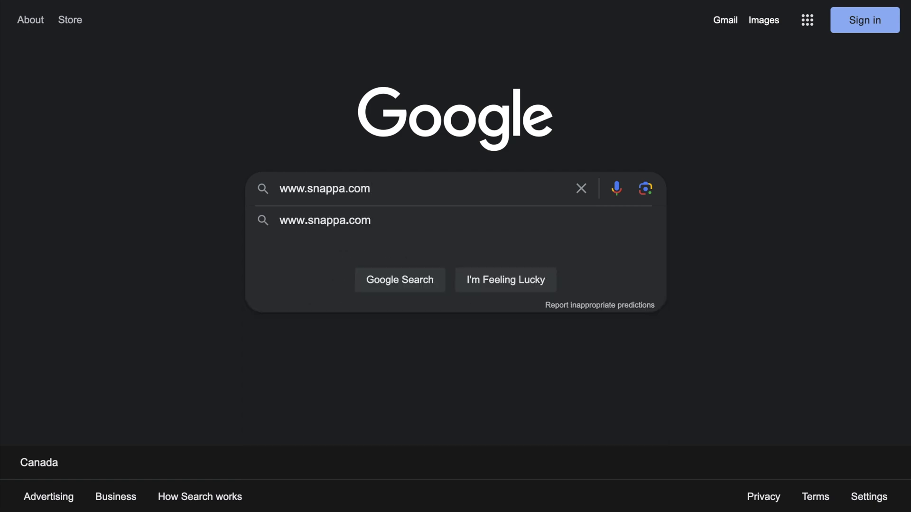
key(Return)
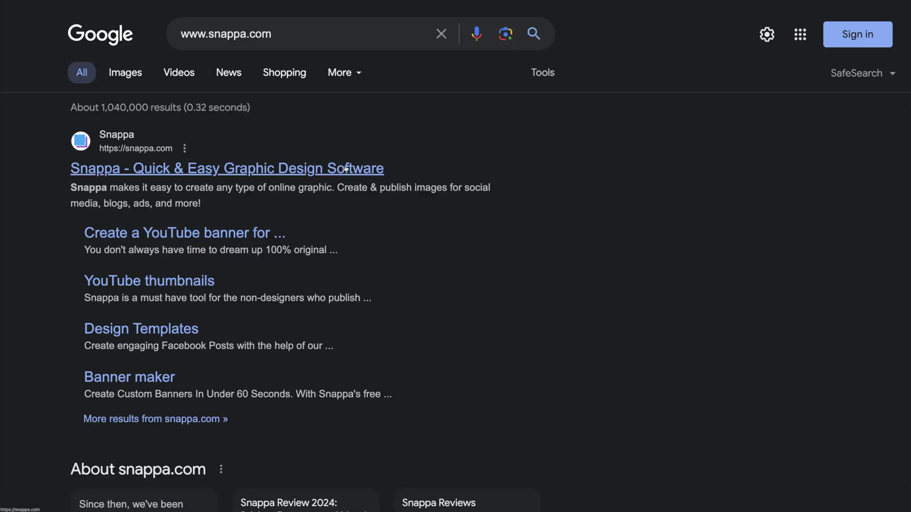
click(378, 172)
click(266, 270)
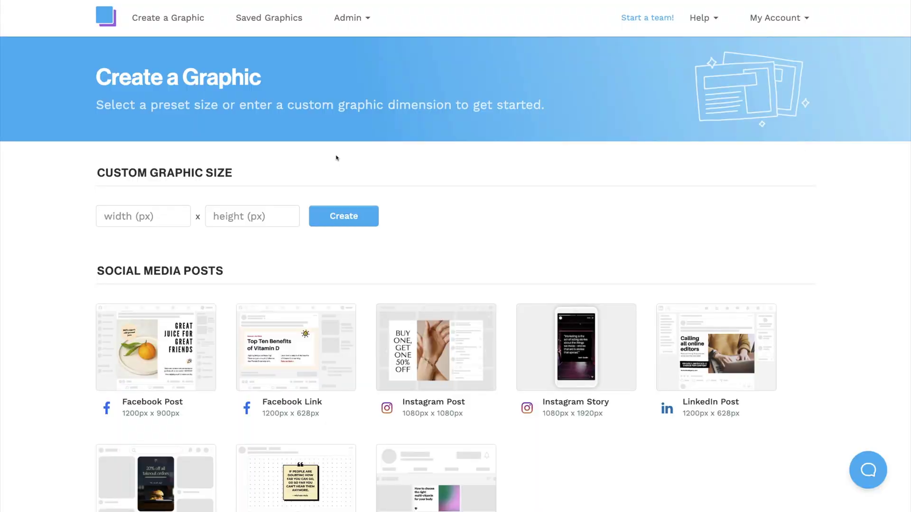
Create a custom graphic 600 pixels wide and 240 pixels high
click(169, 223)
text(600)
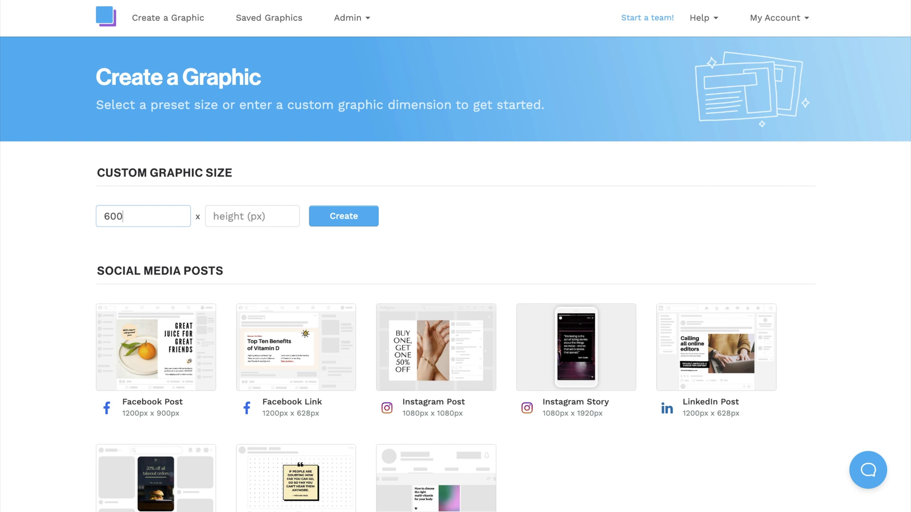
click(235, 214)
text(240)
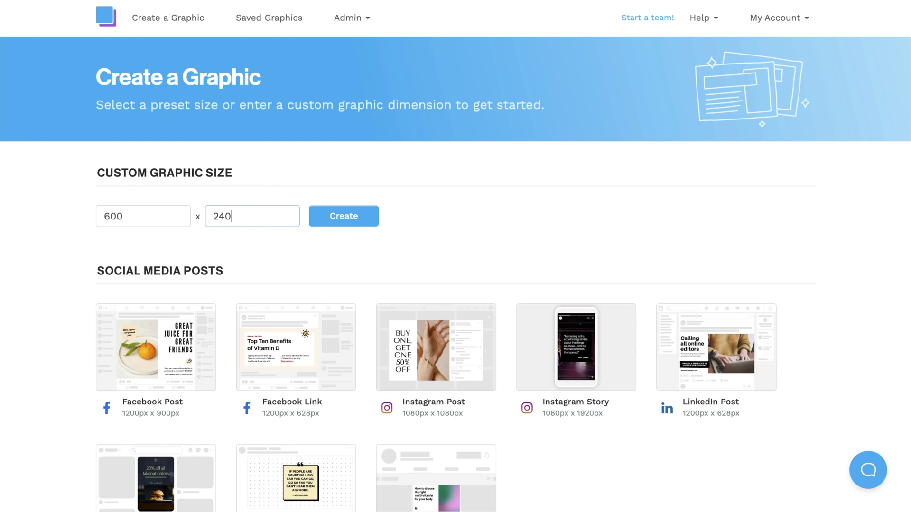
click(360, 219)
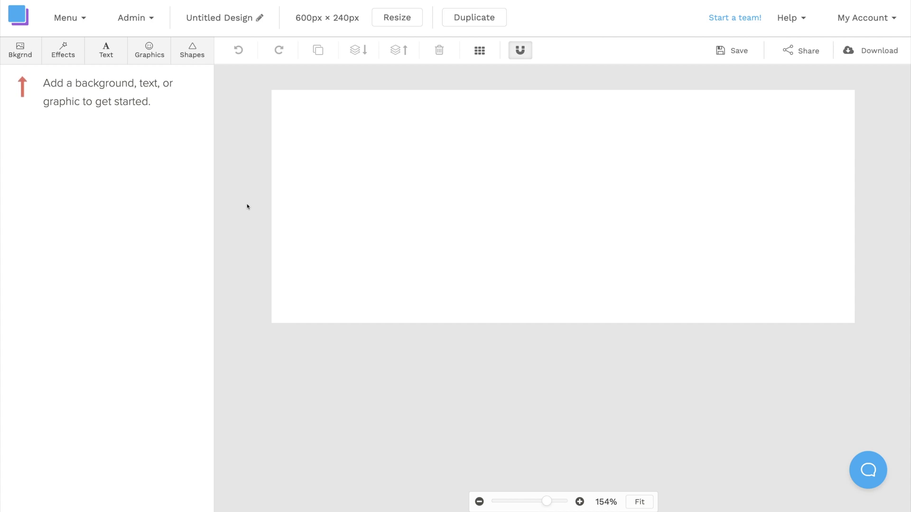
Add a filled circle from Shapes and give it a black fill
click(204, 55)
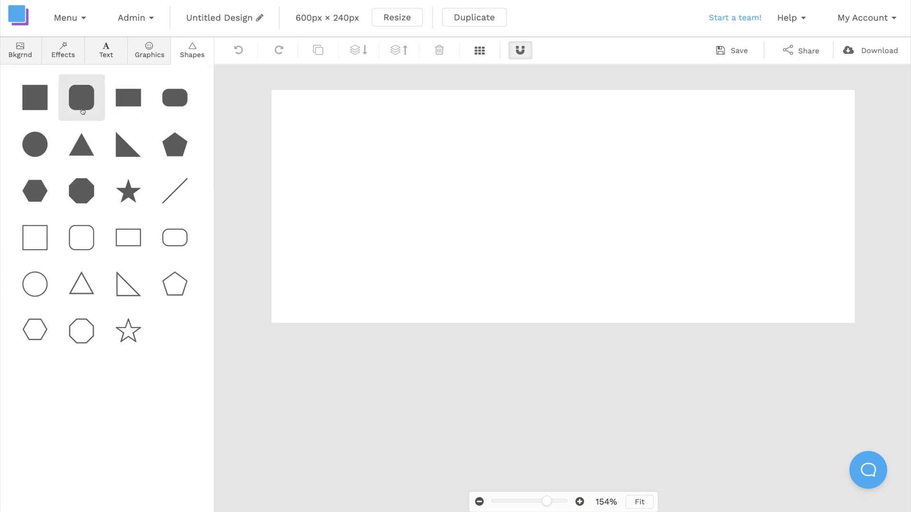
click(34, 146)
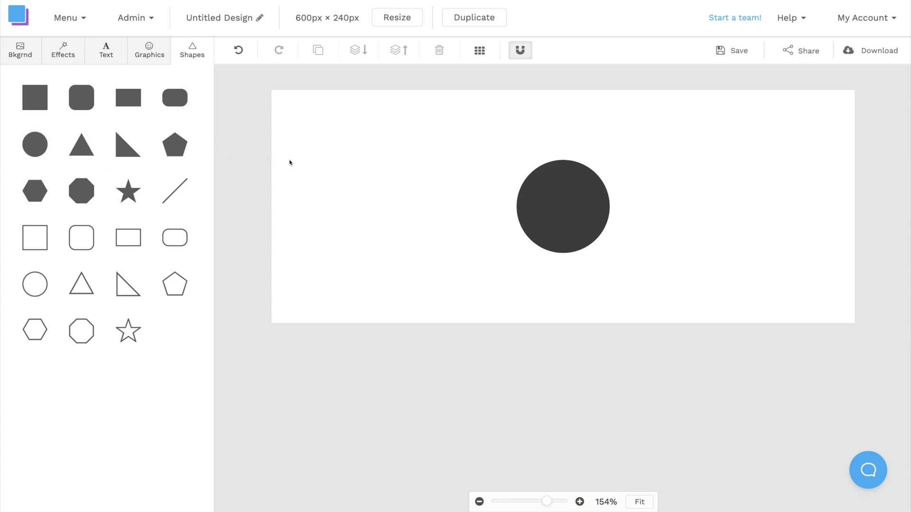
click(545, 197)
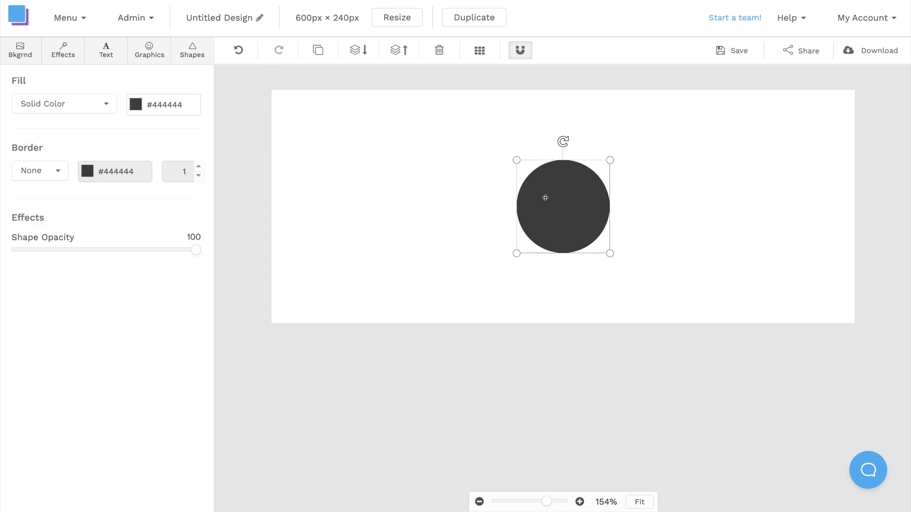
click(135, 106)
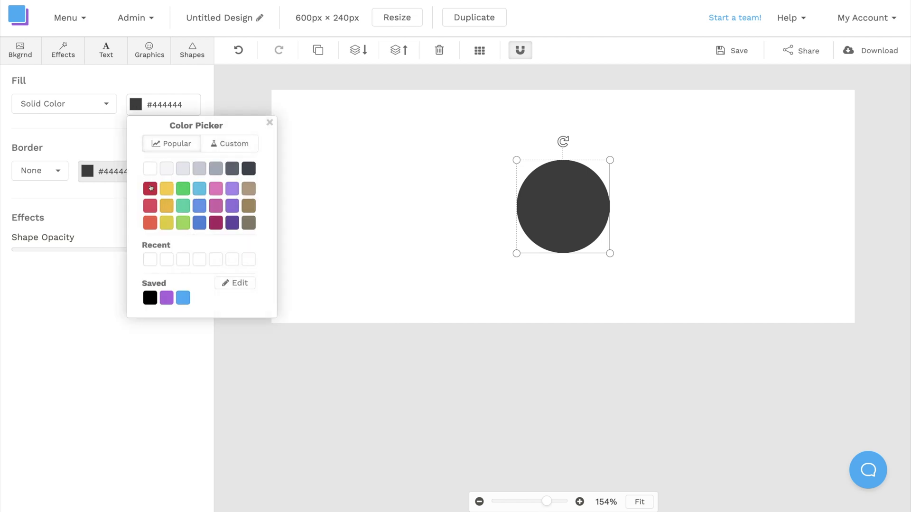
click(149, 299)
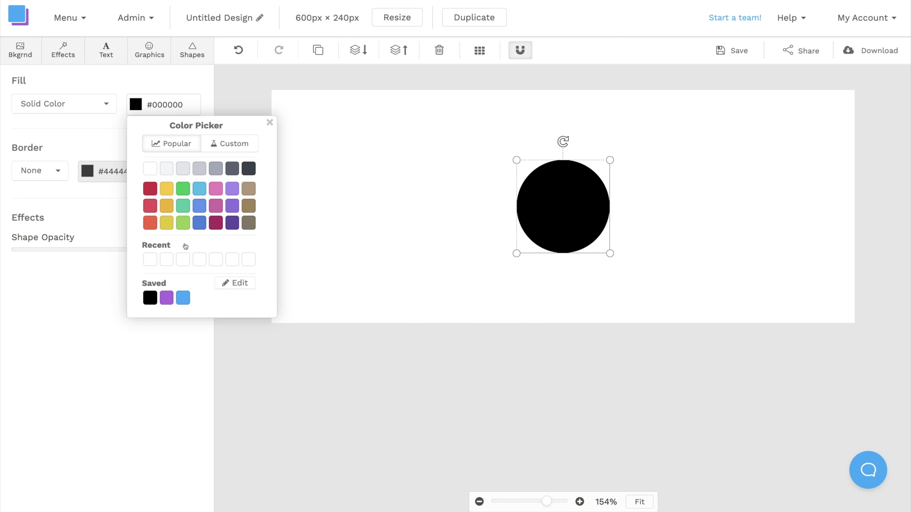
click(270, 123)
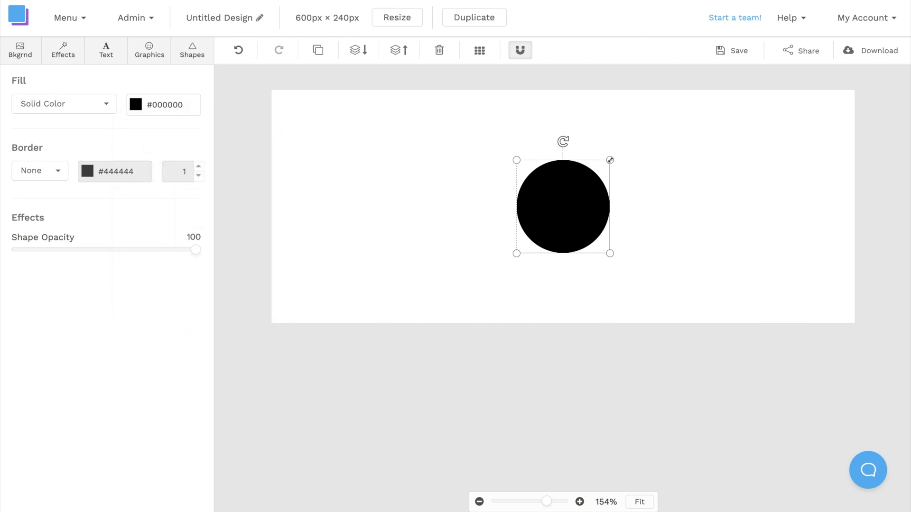
Enlarge the circle to nearly the canvas height and move it to the left side
drag(610, 160, 645, 143)
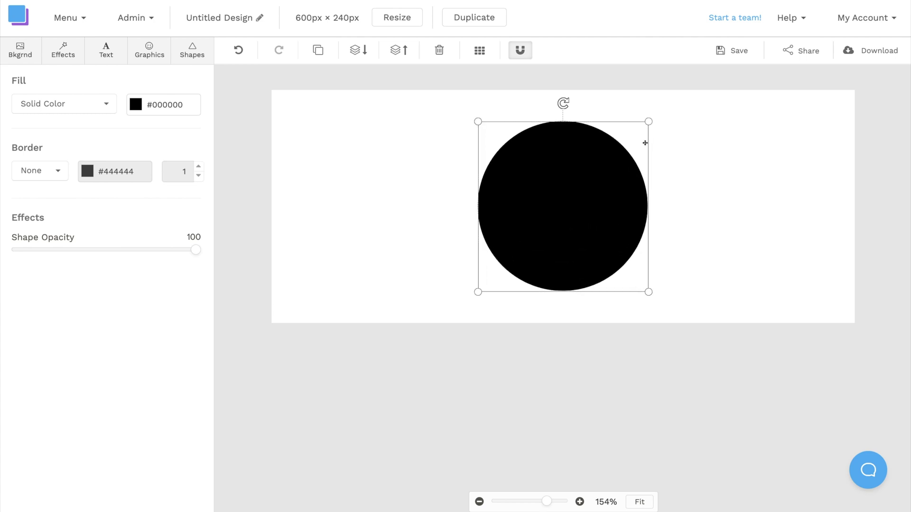
drag(574, 184, 408, 184)
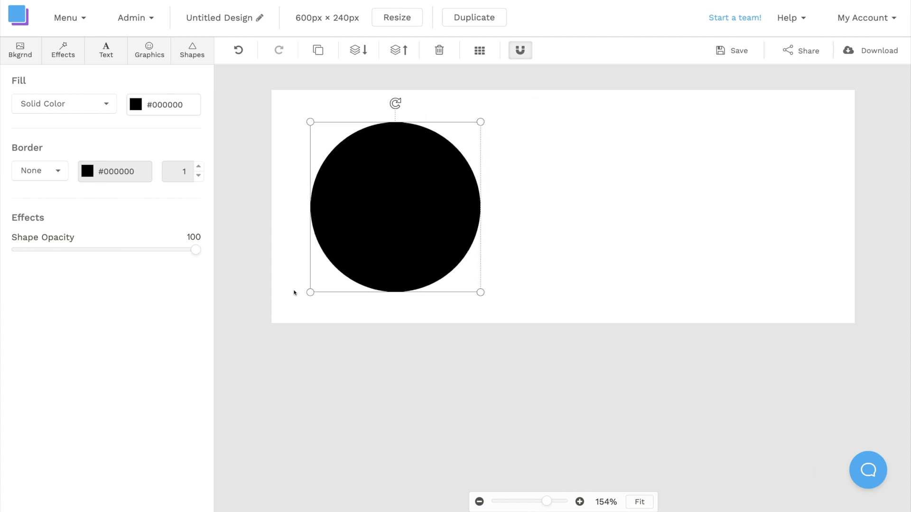
click(270, 326)
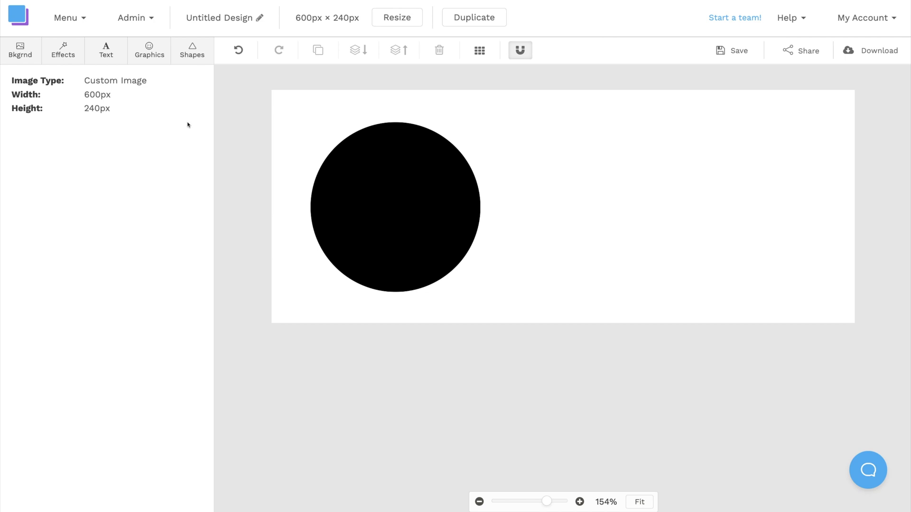
Upload Profile Pic.jpg from the Desktop into Graphics > Uploads
click(151, 53)
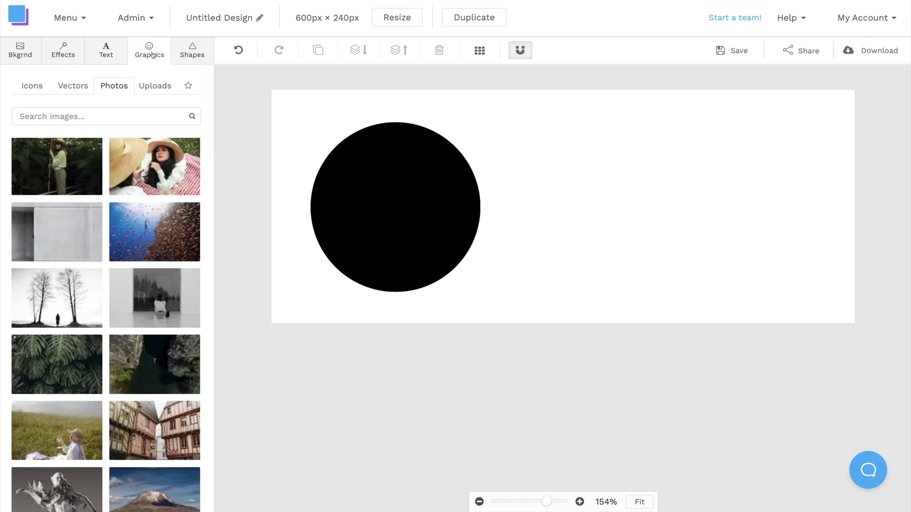
click(159, 88)
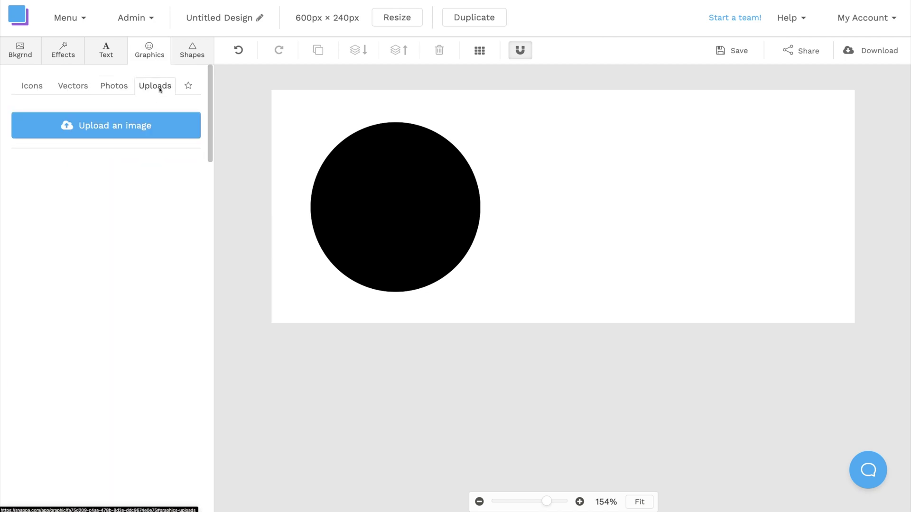
click(169, 130)
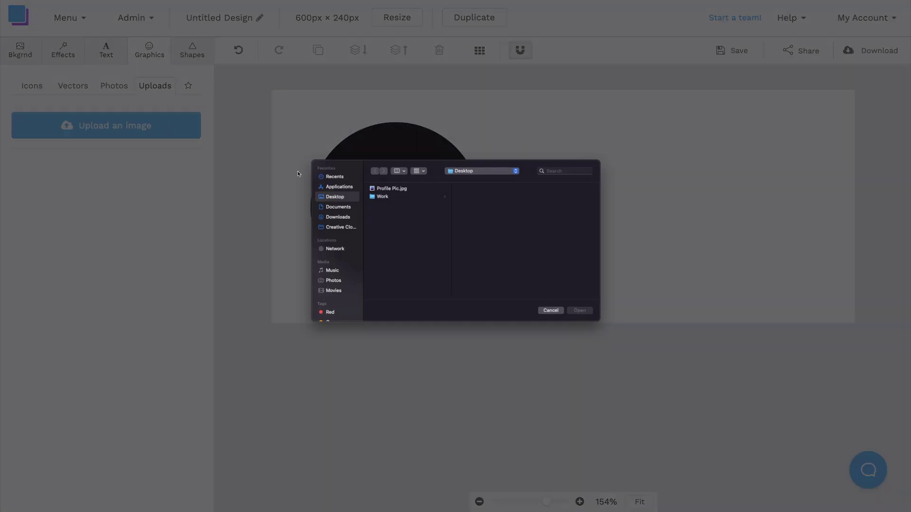
click(393, 189)
click(583, 312)
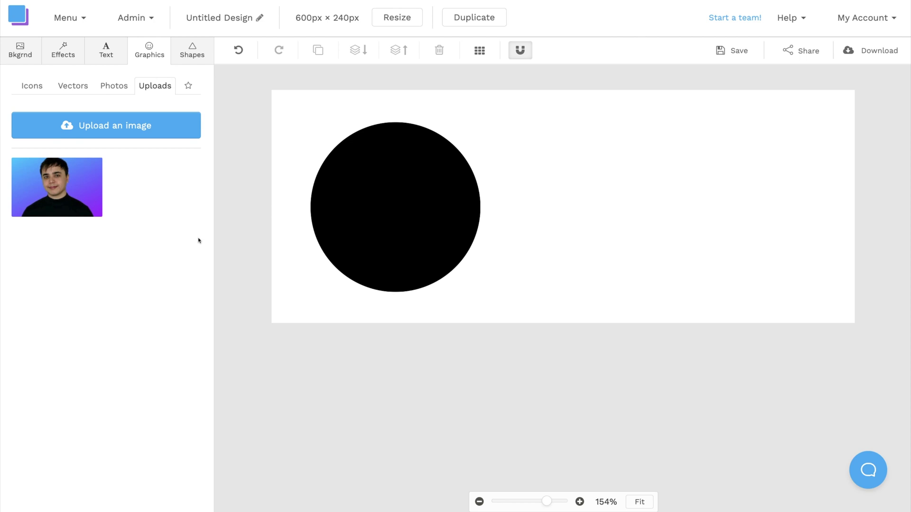
Crop the uploaded photo to a circle shape and save the cropped copy
click(19, 166)
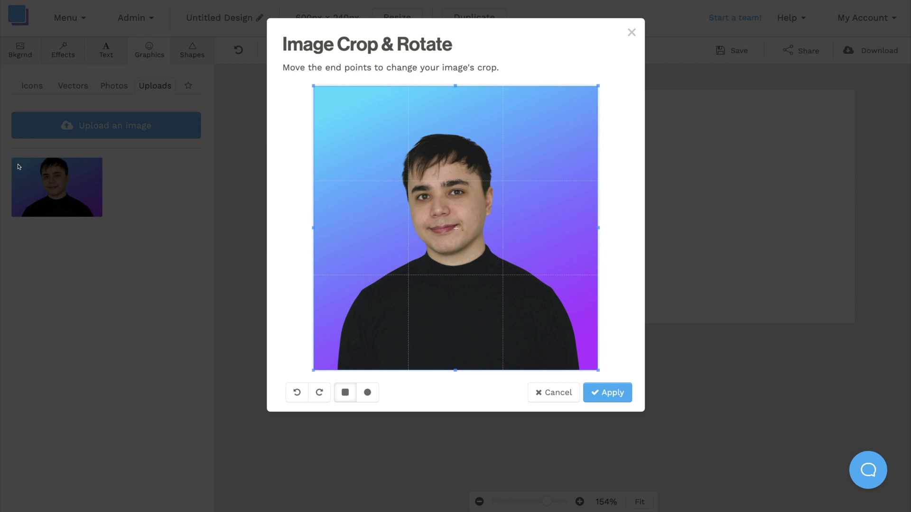
click(367, 393)
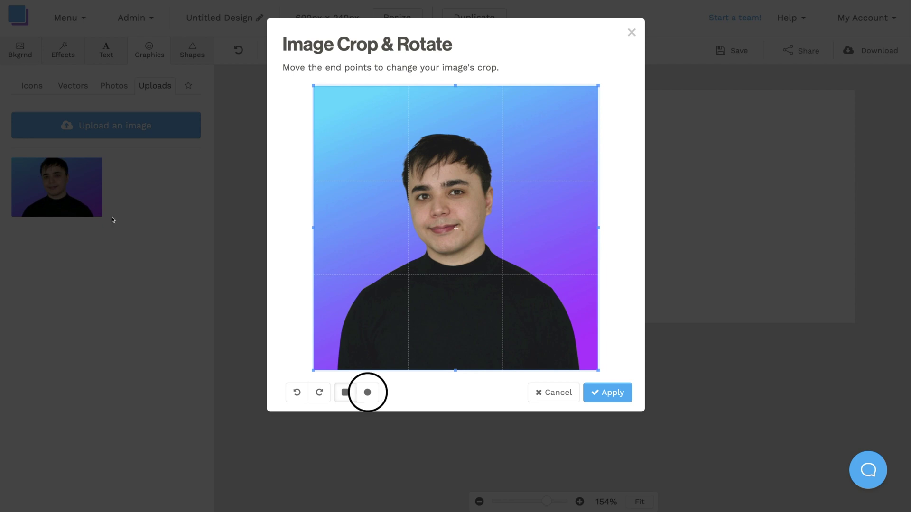
click(368, 394)
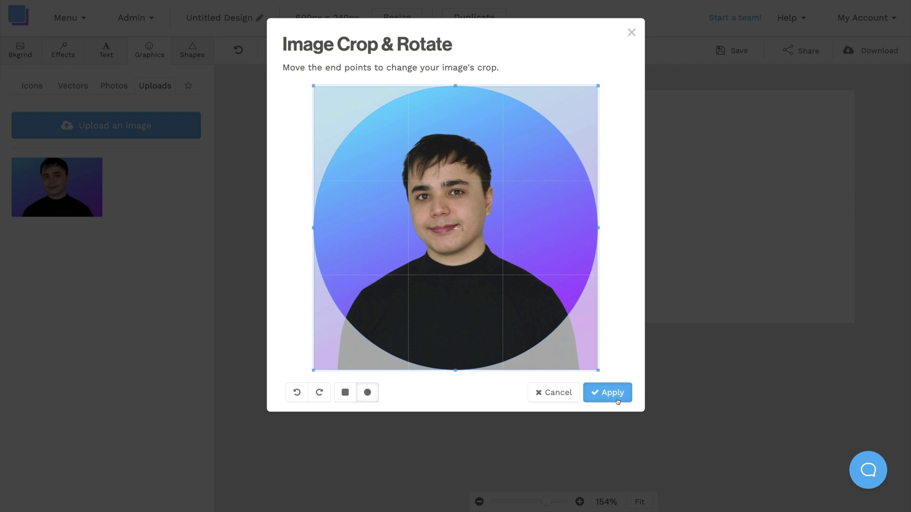
click(612, 394)
click(610, 360)
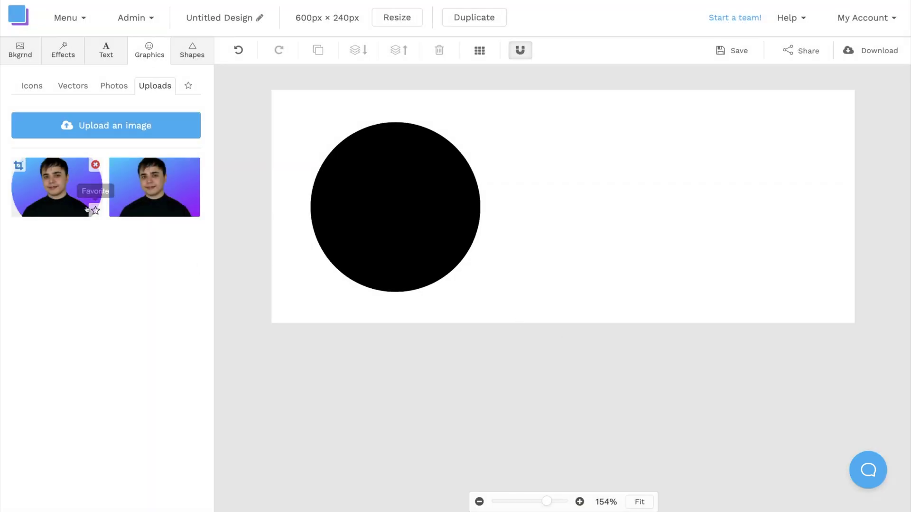
Add the circular photo, shrink it and centre it over the black circle, leaving a thin ring
click(65, 188)
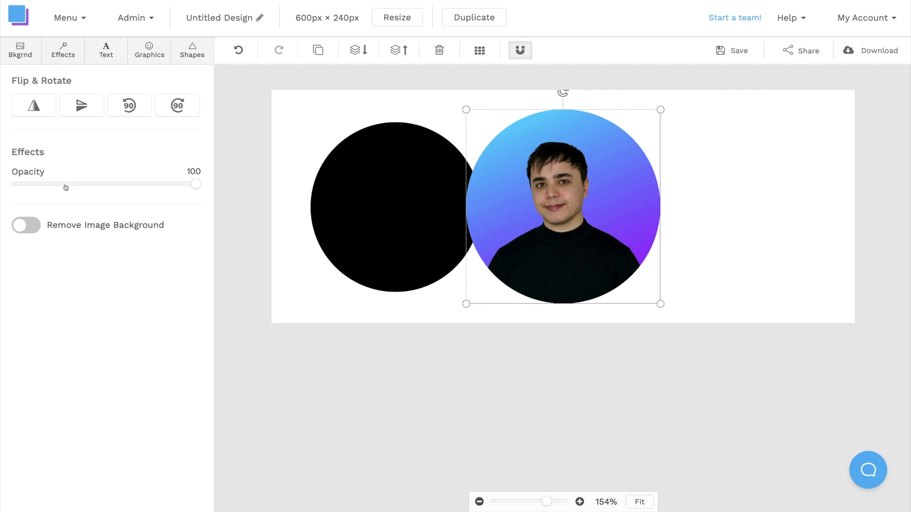
drag(659, 110, 640, 123)
drag(593, 161, 423, 164)
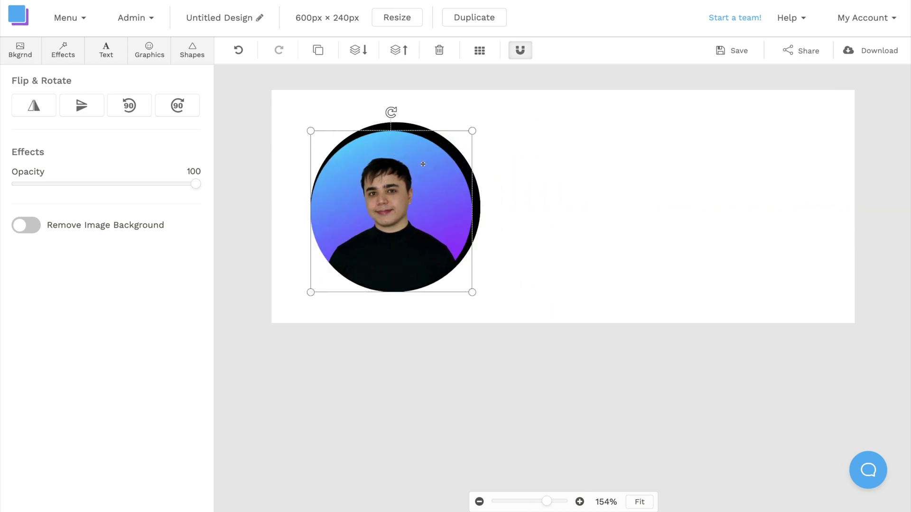
key(Up)
key(Up)
key(Up)
key(Up)
key(Up)
key(Up)
key(Right)
key(Right)
key(Right)
key(Right)
key(Right)
click(269, 326)
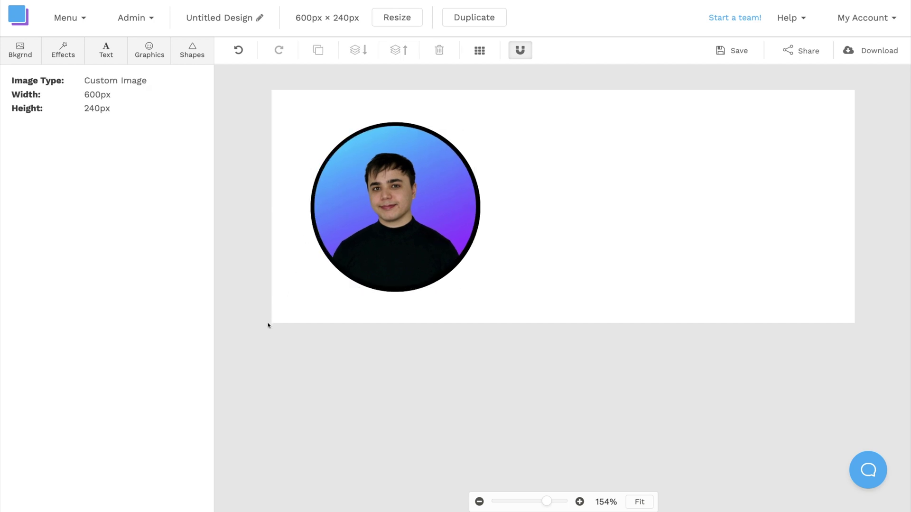
Add a subheading text box and replace its text with the name line ending 'at Snappa'
click(119, 55)
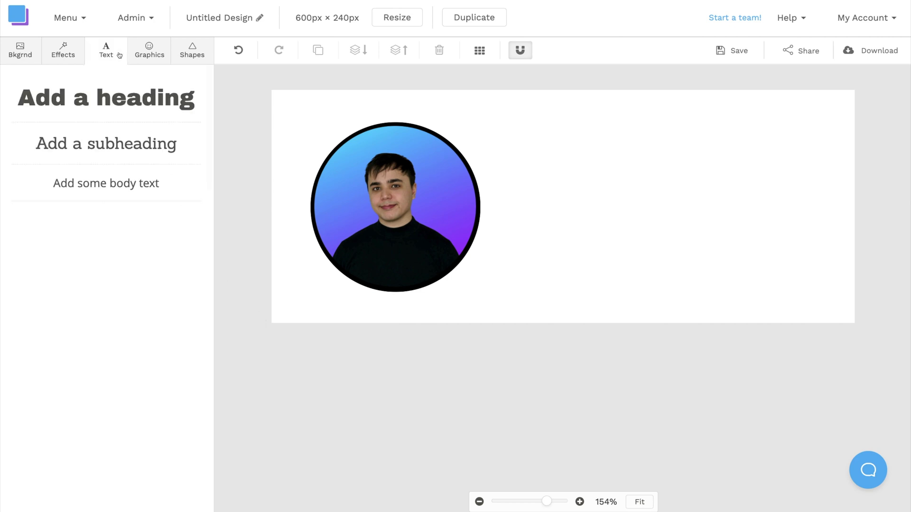
click(125, 137)
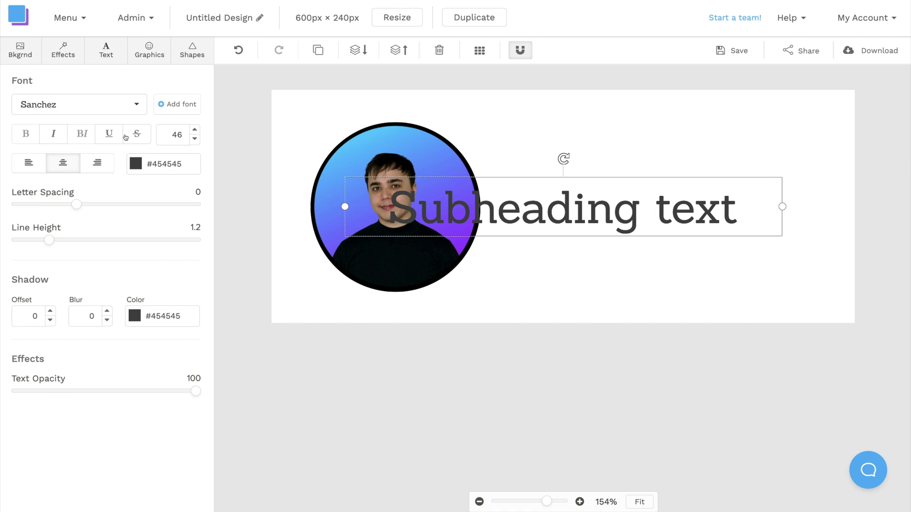
double_click(420, 210)
text(Lu)
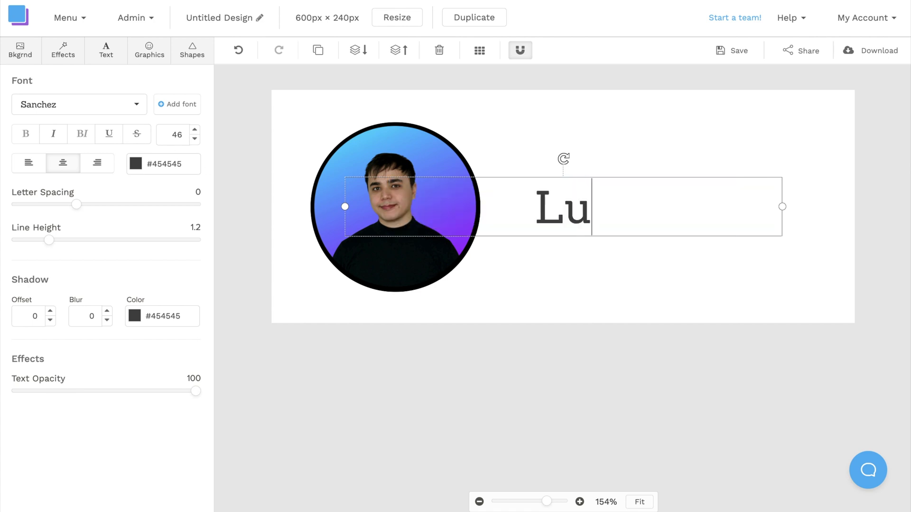
text(cas at Snappa)
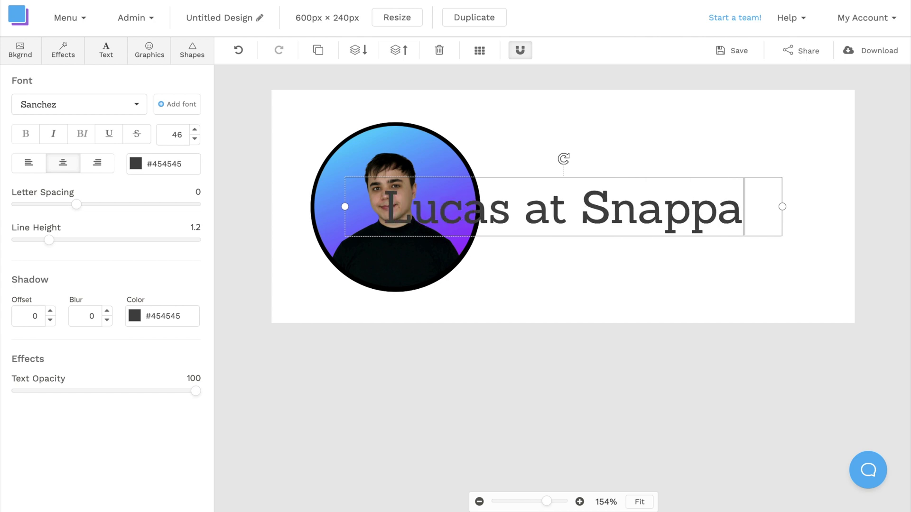
Style the name in black Aileron Heavy at size 23, left-aligned, and move it beside the photo
click(134, 109)
scroll(134, 180, up, 6)
scroll(134, 180, up, 20)
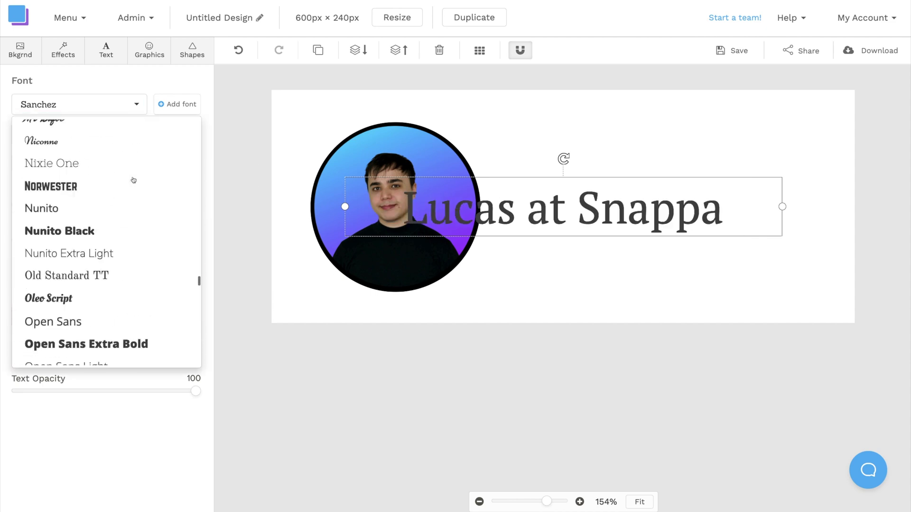
scroll(133, 179, up, 15)
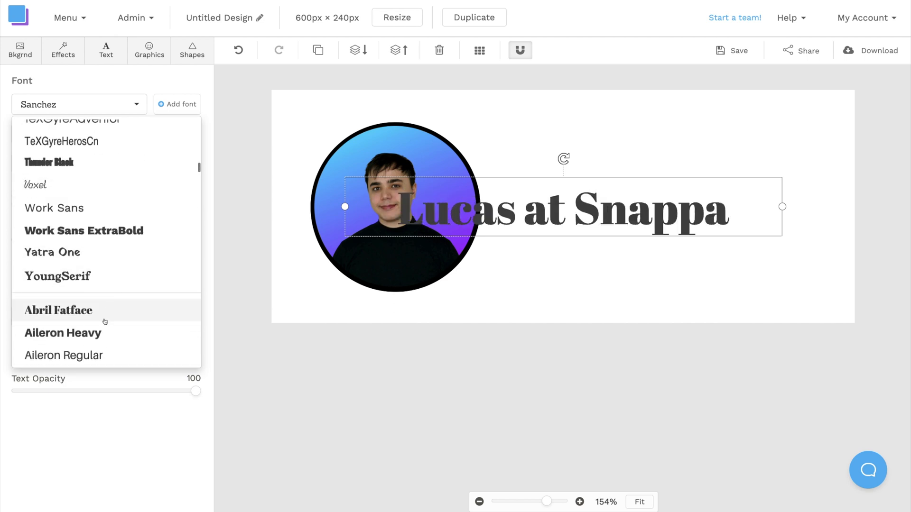
click(101, 332)
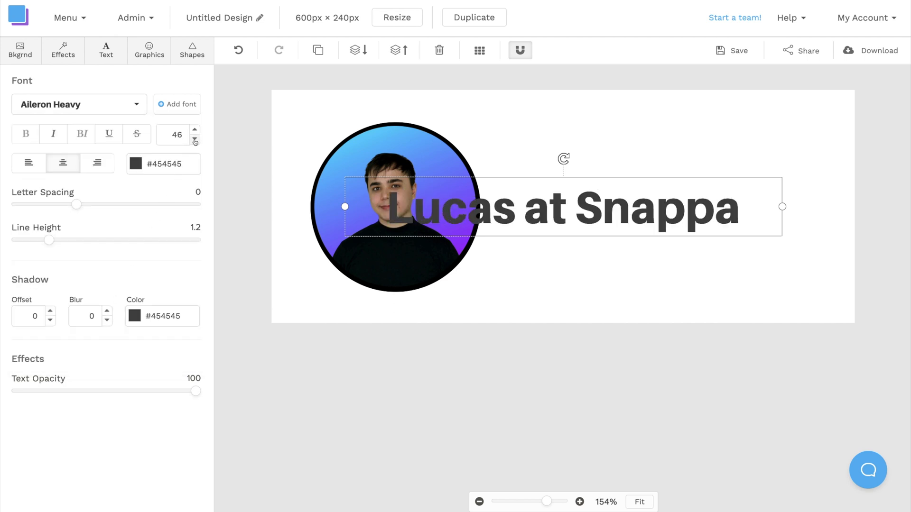
drag(194, 140, 195, 140)
click(137, 164)
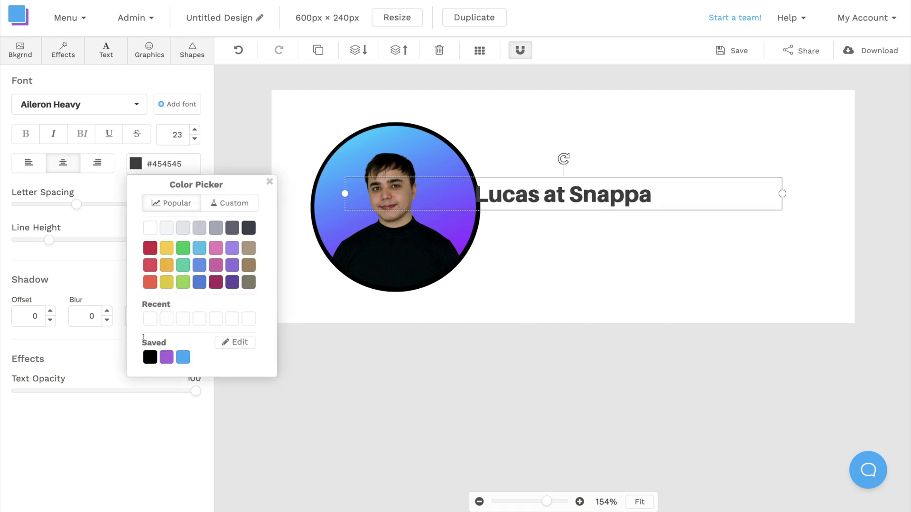
click(151, 357)
click(268, 181)
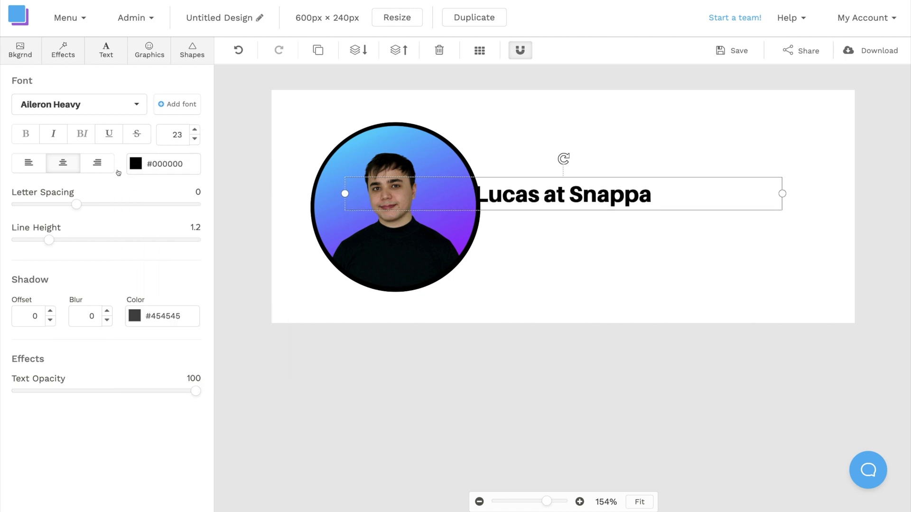
click(31, 163)
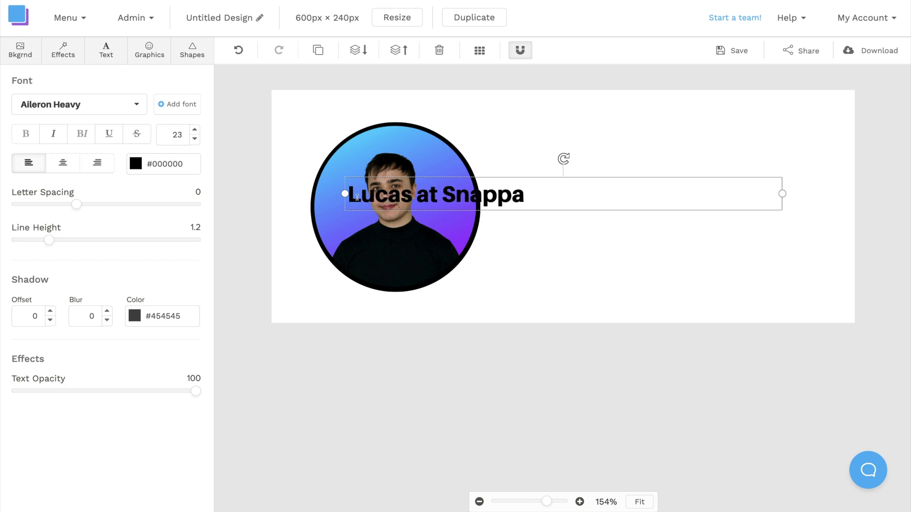
drag(533, 198, 691, 174)
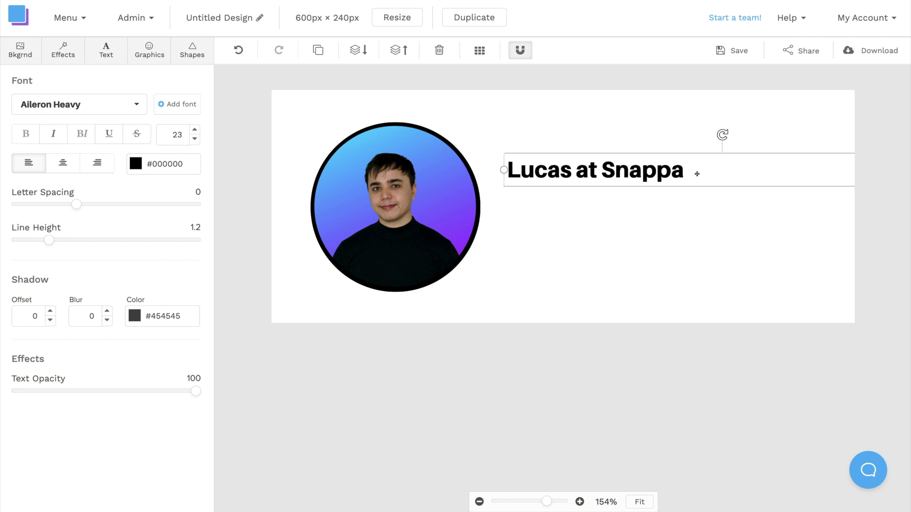
Duplicate the heading below it as 'Customer Success Manager' in Aileron Regular at size 13
key(ctrl+d)
drag(639, 188, 626, 209)
click(127, 106)
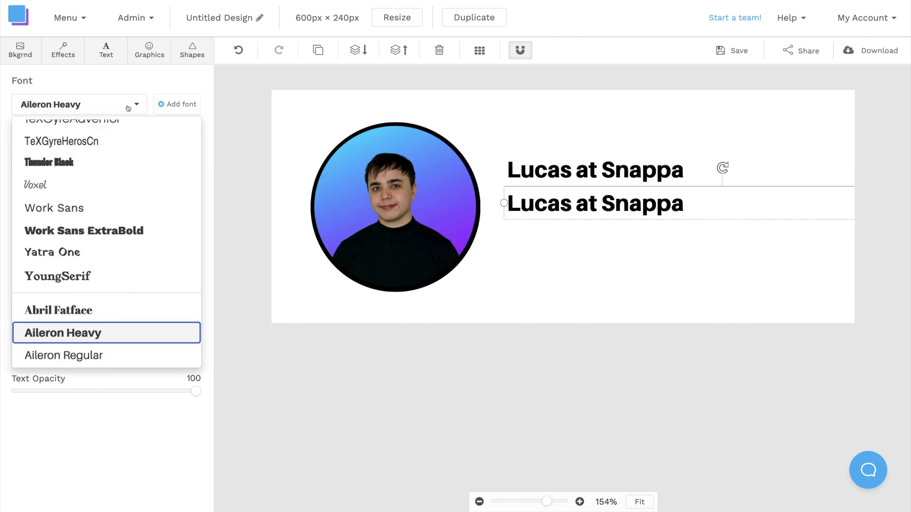
scroll(115, 237, down, 3)
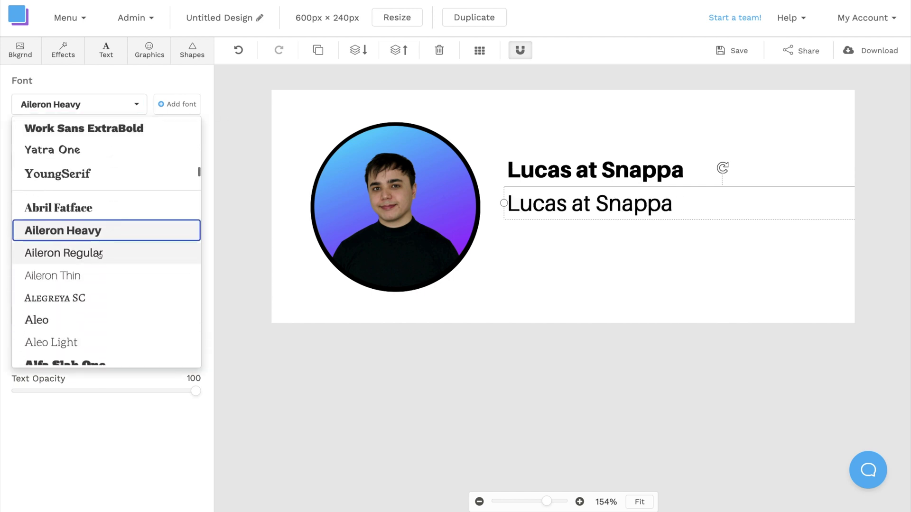
click(100, 254)
click(194, 139)
click(194, 139)
click(194, 139)
click(194, 139)
key(ctrl+a)
text(Customer Success Manage)
key(BackSpace)
key(BackSpace)
key(BackSpace)
key(BackSpace)
key(BackSpace)
key(BackSpace)
text(Manager)
Duplicate the job-title line and replace its text with the e-mail address
key(ctrl+d)
double_click(539, 228)
click(539, 255)
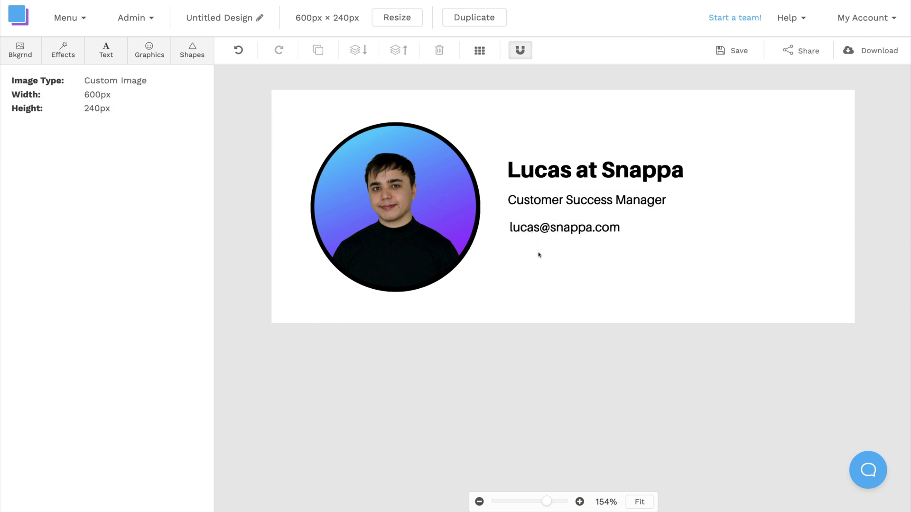
Select all three text lines together and nudge them slightly down into alignment
drag(545, 233, 546, 205)
shift+click(542, 168)
drag(542, 167, 543, 171)
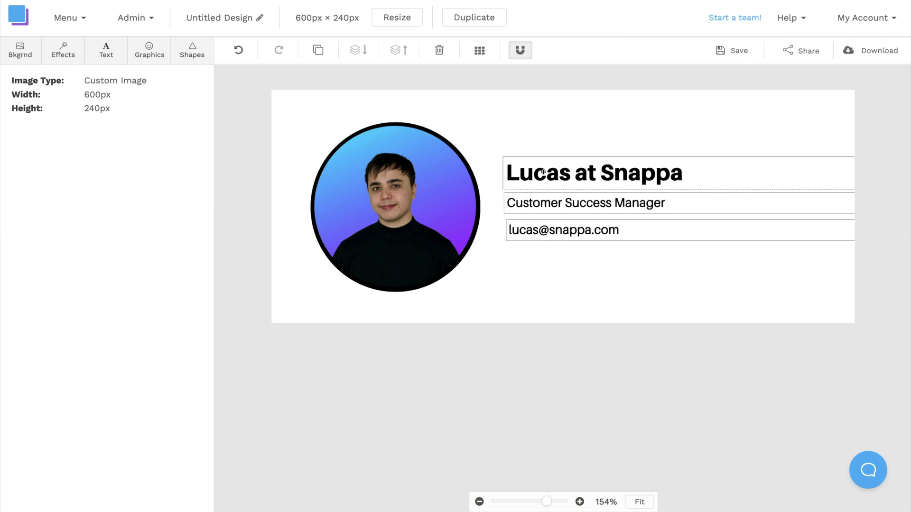
click(536, 235)
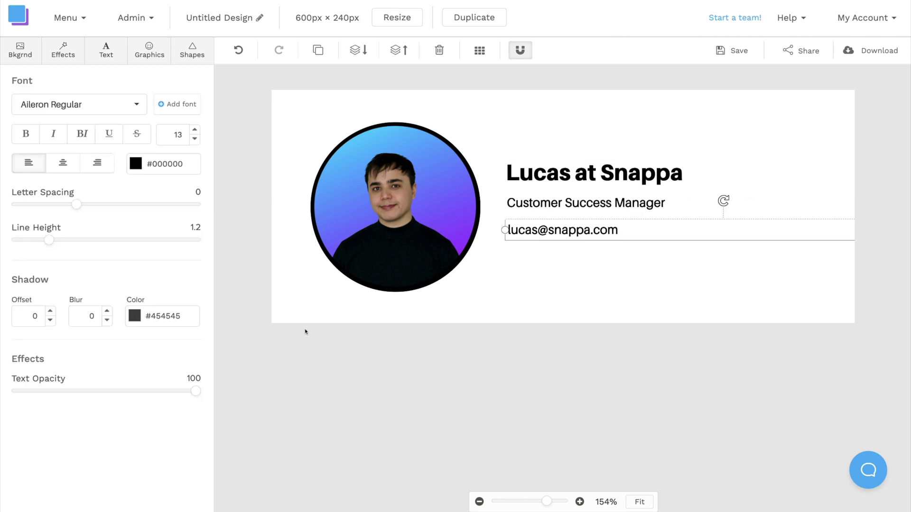
click(270, 326)
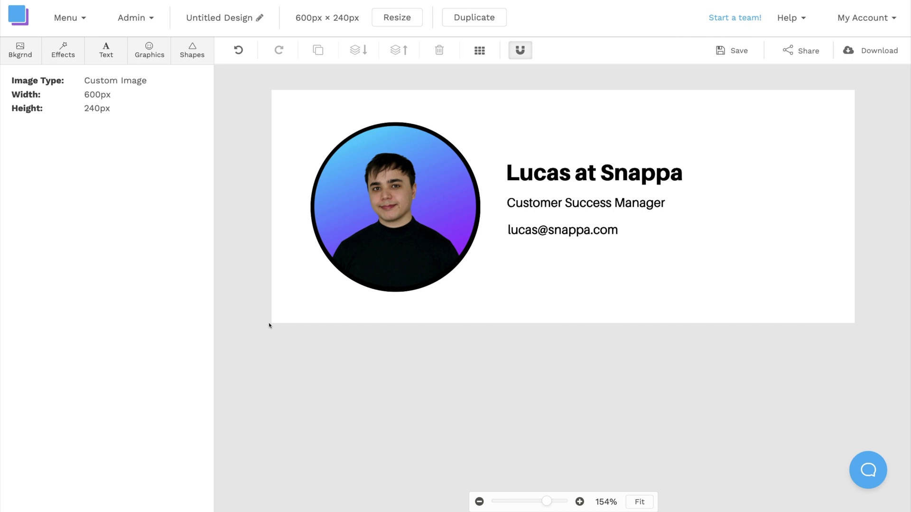
Search icons for 'instagram', add the black Instagram icon and shrink it beside the heading
click(158, 56)
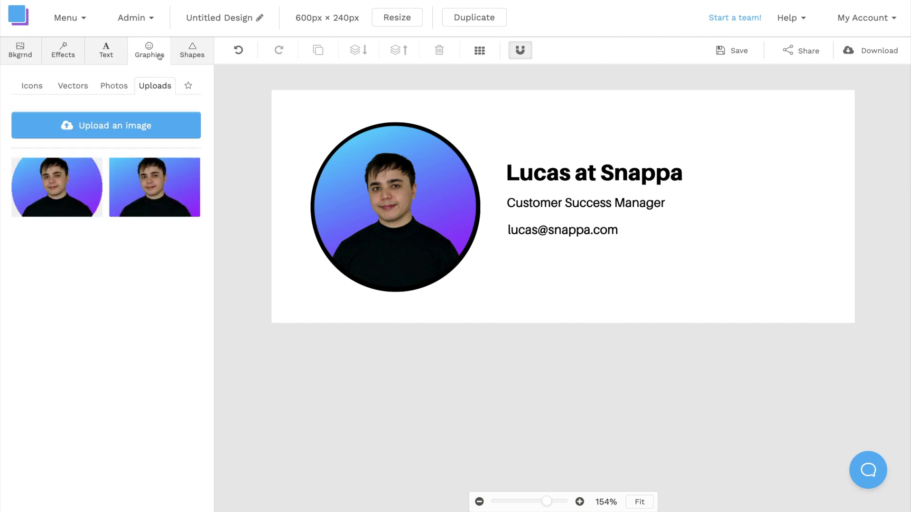
click(35, 90)
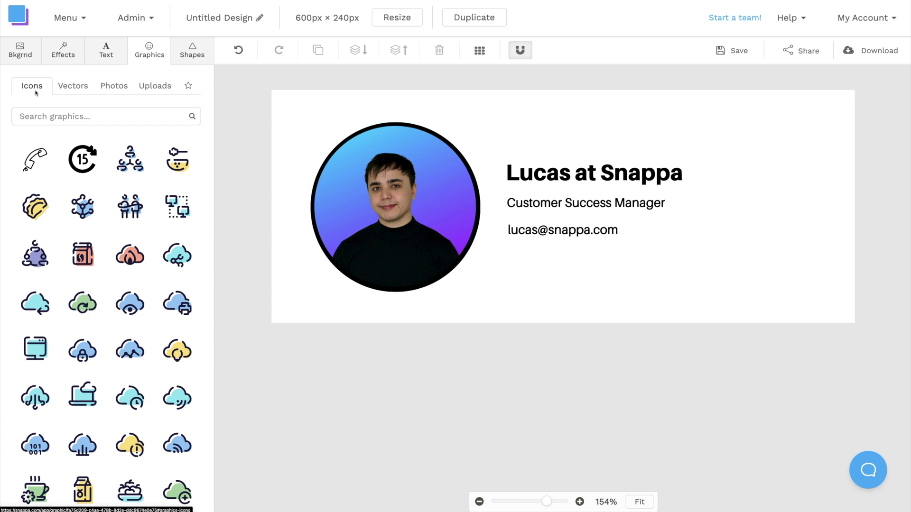
click(61, 116)
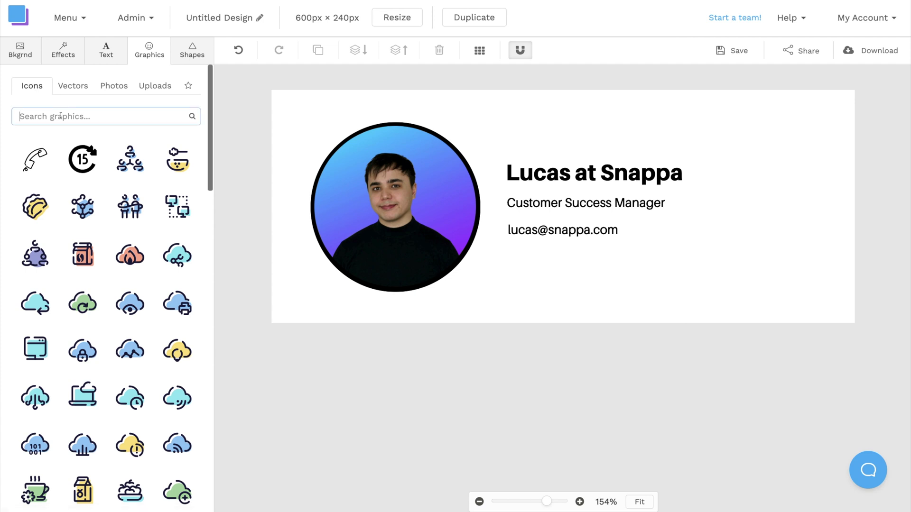
text(instagram)
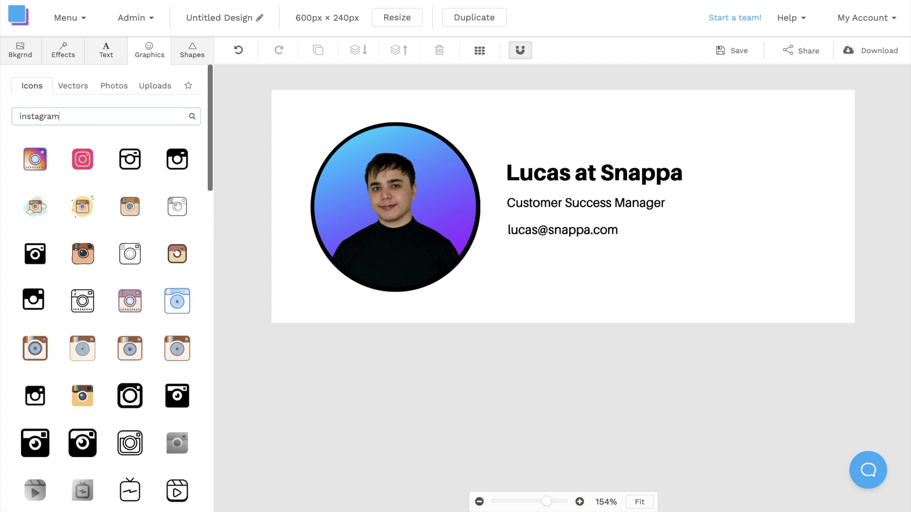
scroll(82, 245, down, 7)
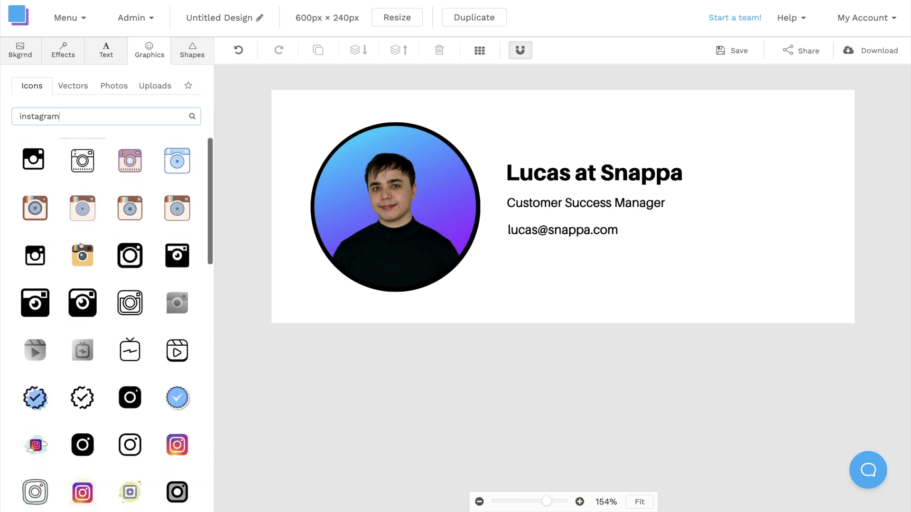
scroll(82, 245, up, 7)
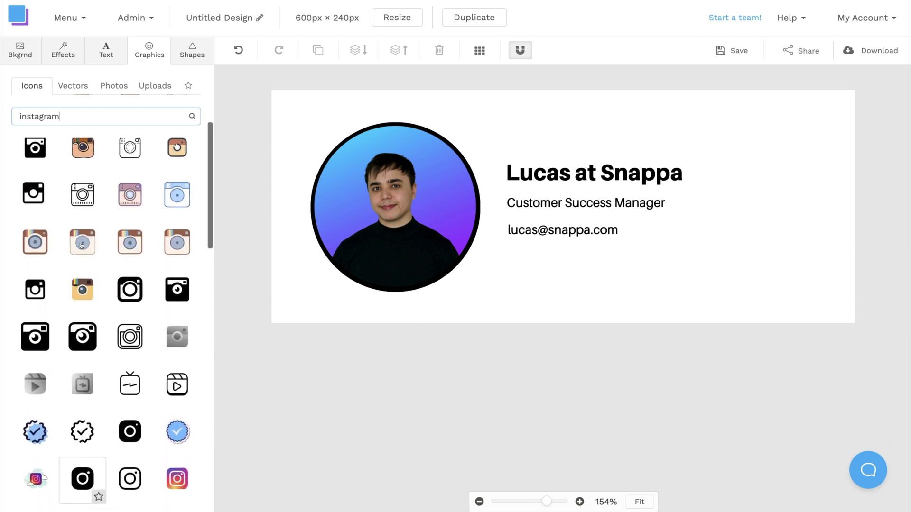
click(169, 163)
drag(610, 159, 733, 177)
Add a 'youtube' icon next to Instagram, resized to match it
click(149, 50)
triple_click(95, 116)
text(youtube)
key(Return)
scroll(134, 194, down, 3)
click(134, 194)
drag(564, 206, 792, 193)
drag(838, 240, 765, 176)
Add the Facebook icon after YouTube and even out the spacing between the three icons
text(facebook)
key(Return)
scroll(36, 356, down, 5)
drag(177, 300, 835, 201)
click(725, 184)
drag(774, 179, 808, 179)
click(269, 326)
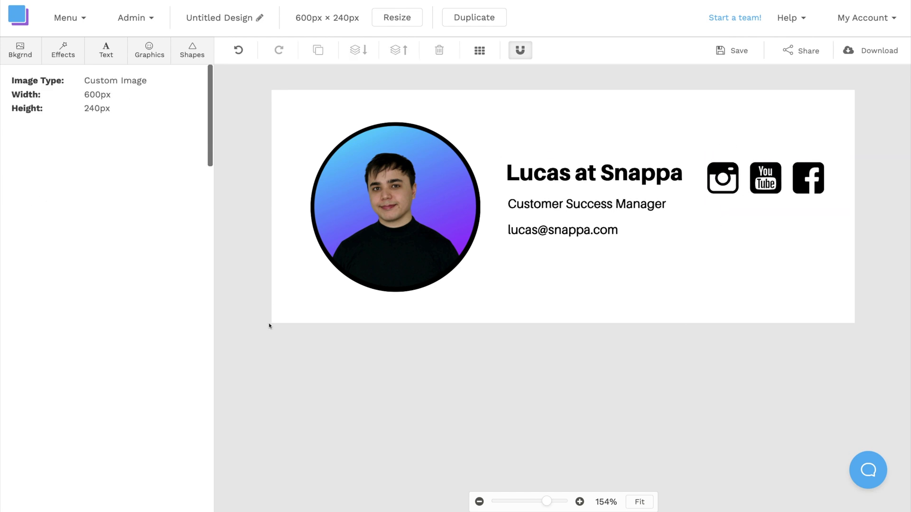
Add a rounded rectangle outline with a black border of 2 and place it under the icons
click(197, 55)
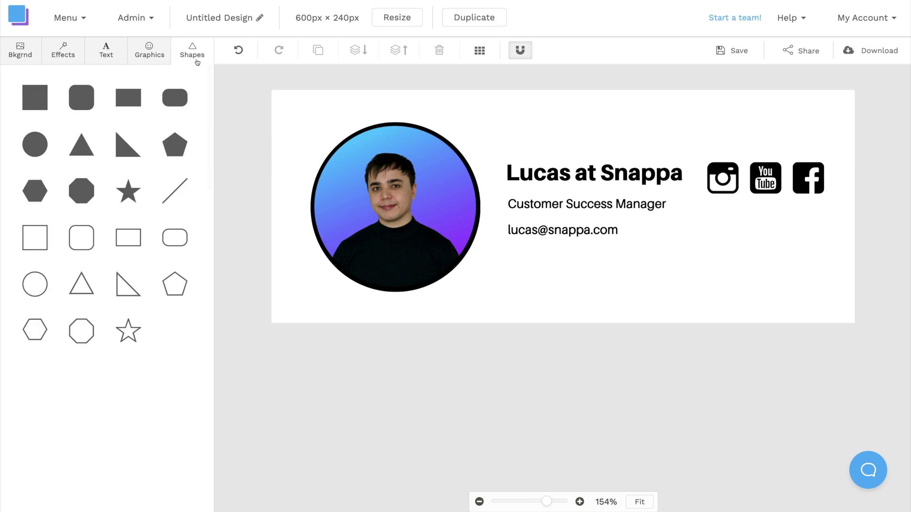
click(180, 228)
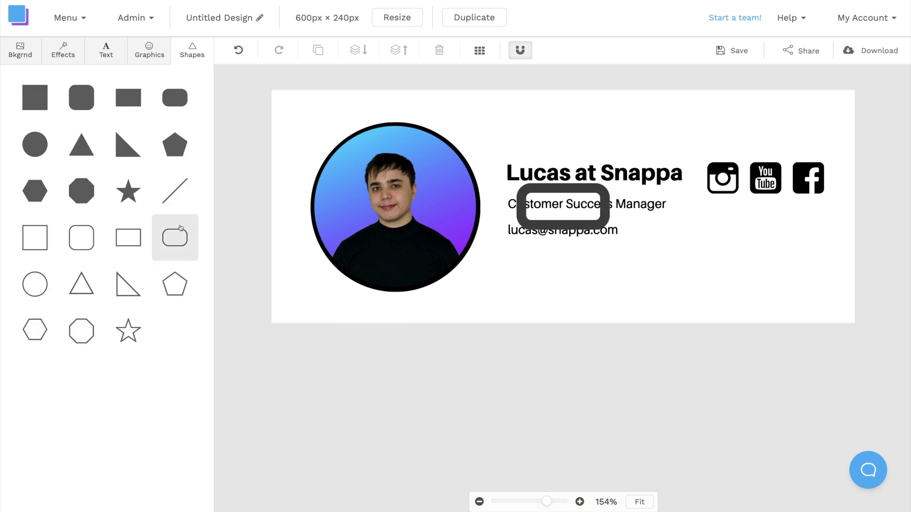
click(540, 188)
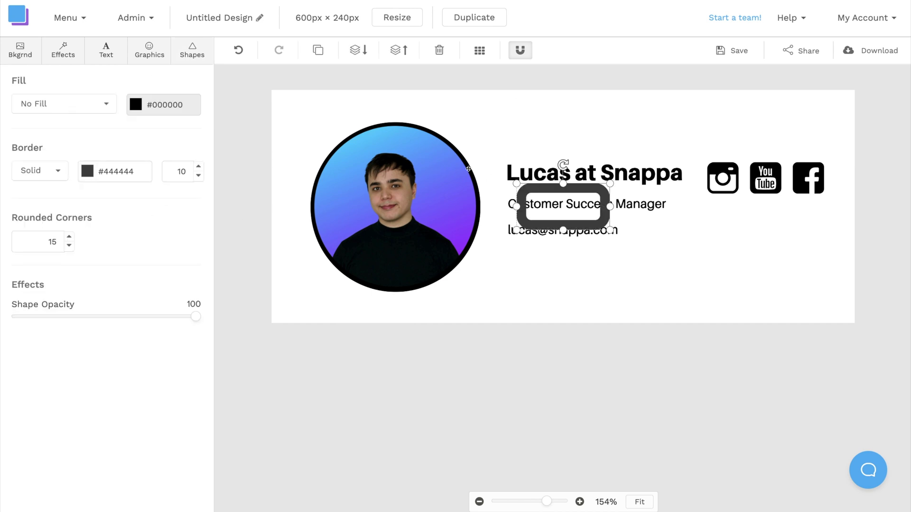
click(199, 176)
click(198, 175)
click(198, 175)
click(87, 171)
click(101, 363)
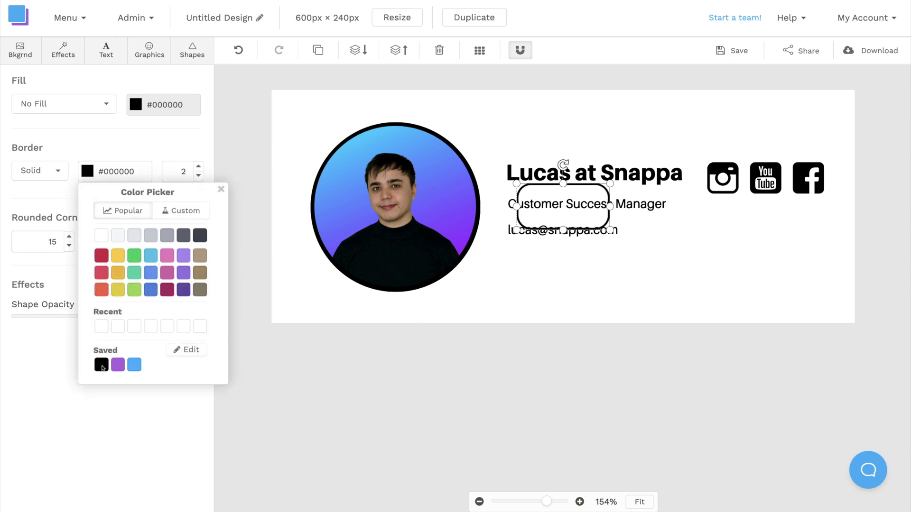
drag(535, 186, 765, 245)
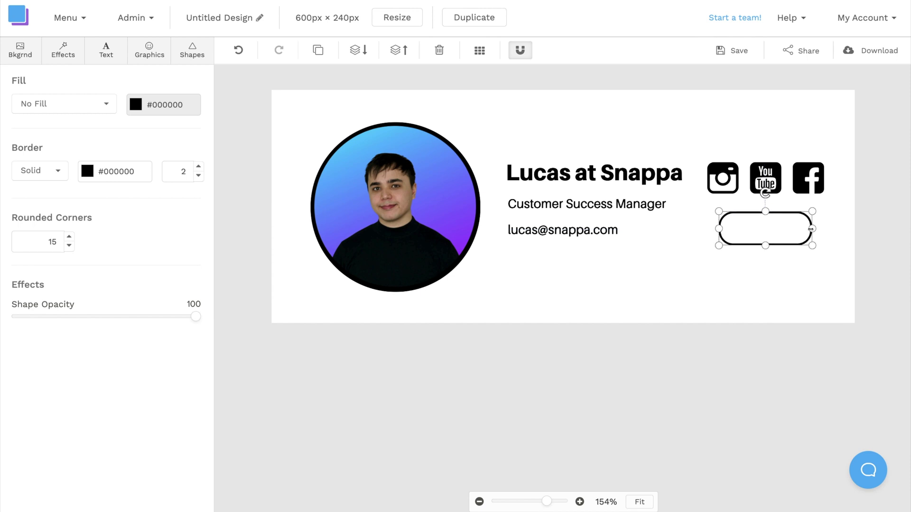
Copy the e-mail text into the rectangle and change it to 'Follow Us!'
click(612, 230)
double_click(600, 231)
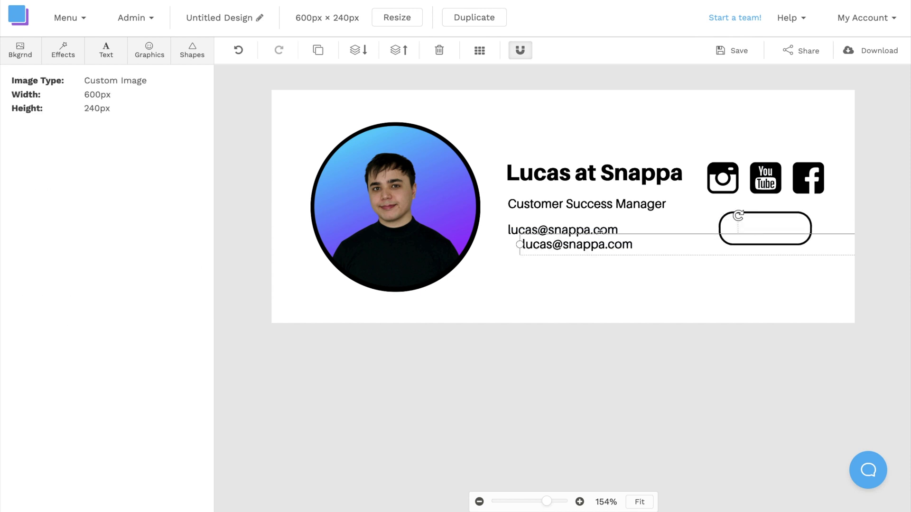
drag(599, 247, 767, 231)
key(ctrl+a)
text(Follow Us!)
click(268, 327)
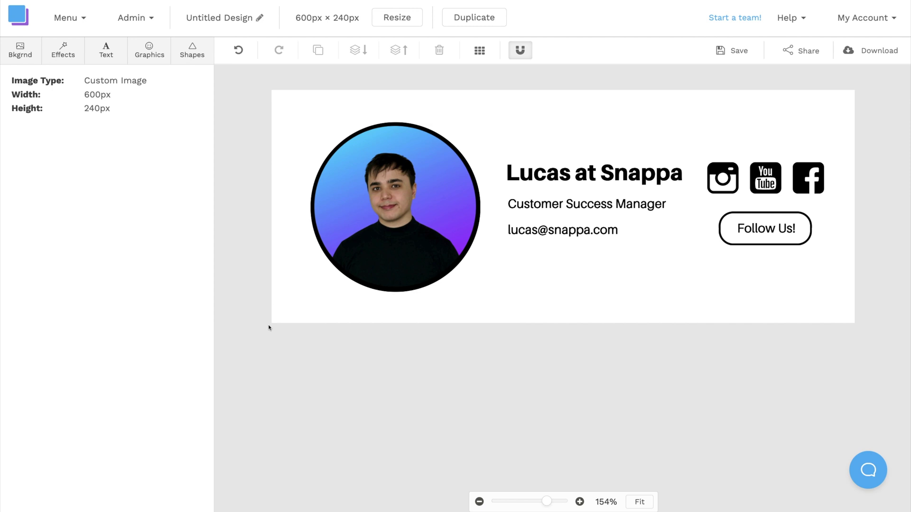
Rename the design to 'Gmail Signature Design'
click(258, 18)
text(Gmail Signature Design)
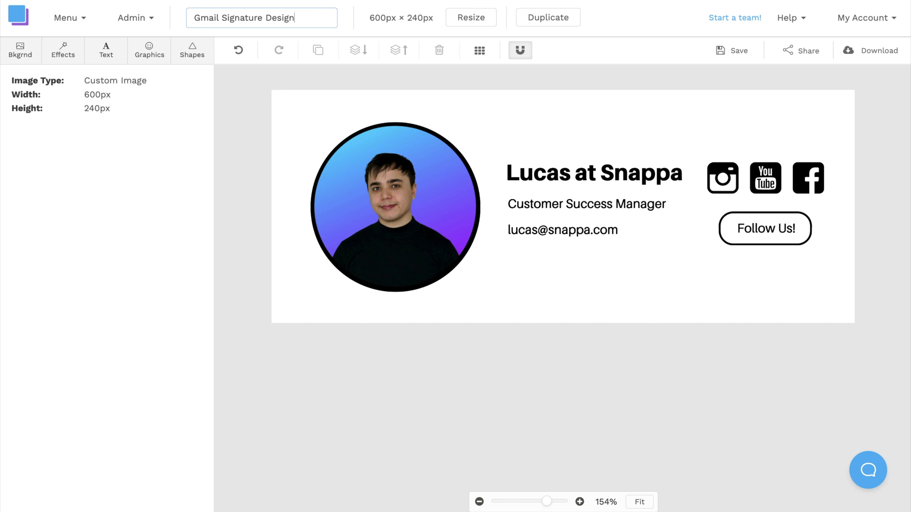
click(293, 78)
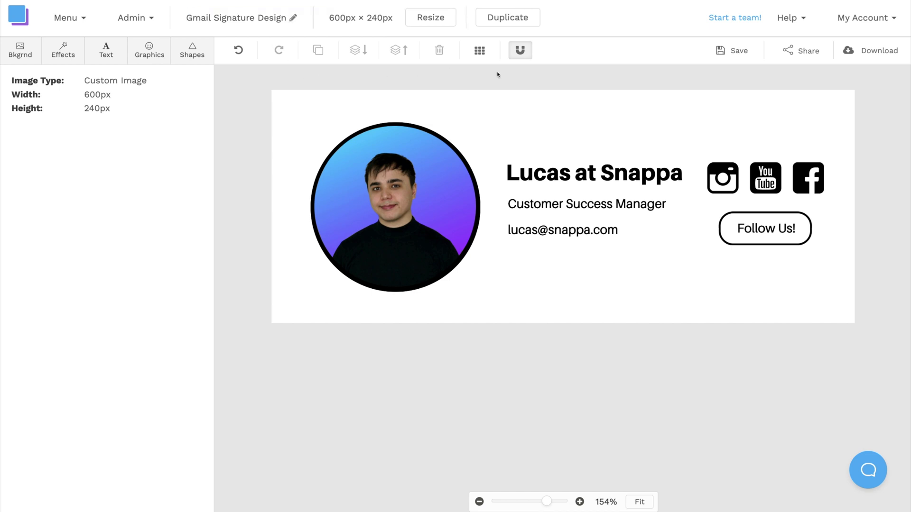
Save the design and download it as a Retina PNG at 2x size
click(734, 51)
click(882, 51)
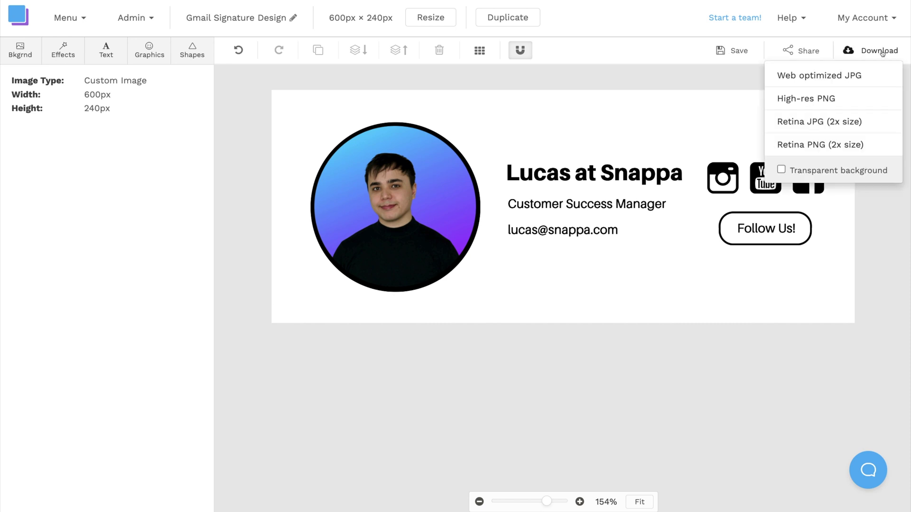
click(869, 143)
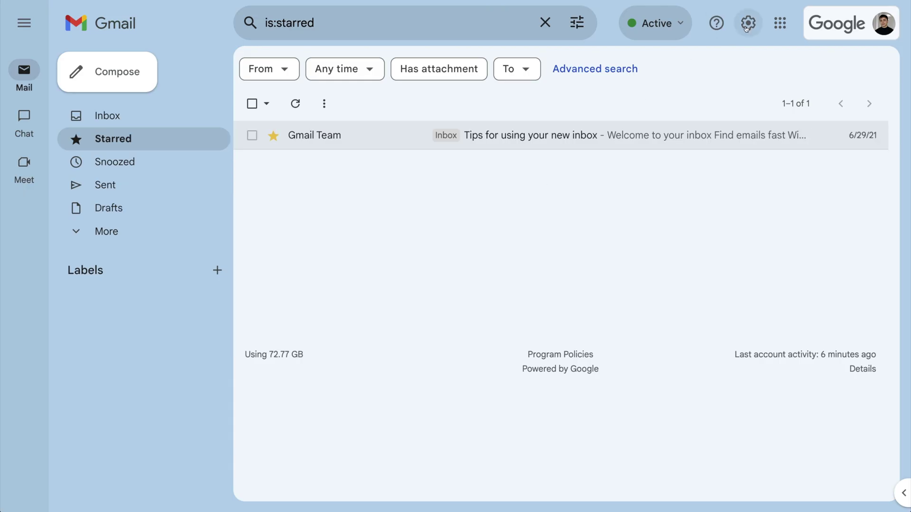
From Gmail's full settings page, create a new empty signature named 'Signature 1'
click(747, 24)
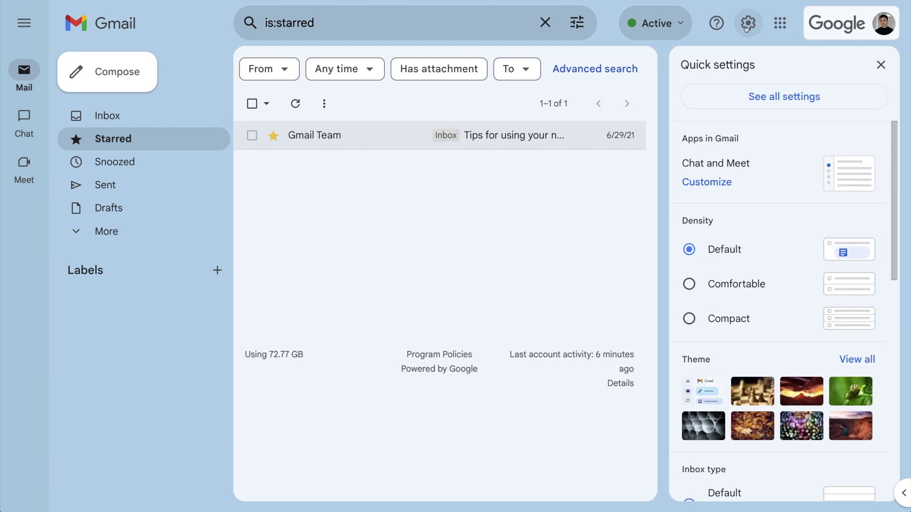
click(723, 97)
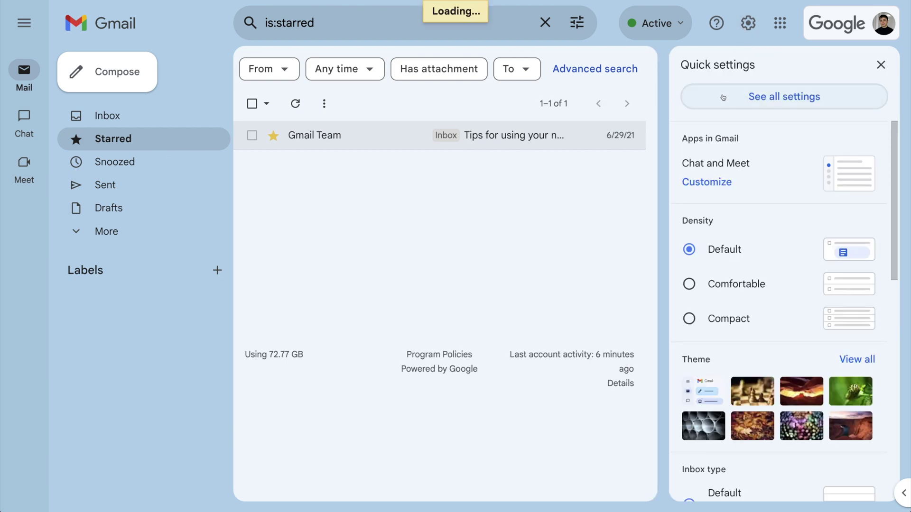
scroll(775, 164, down, 15)
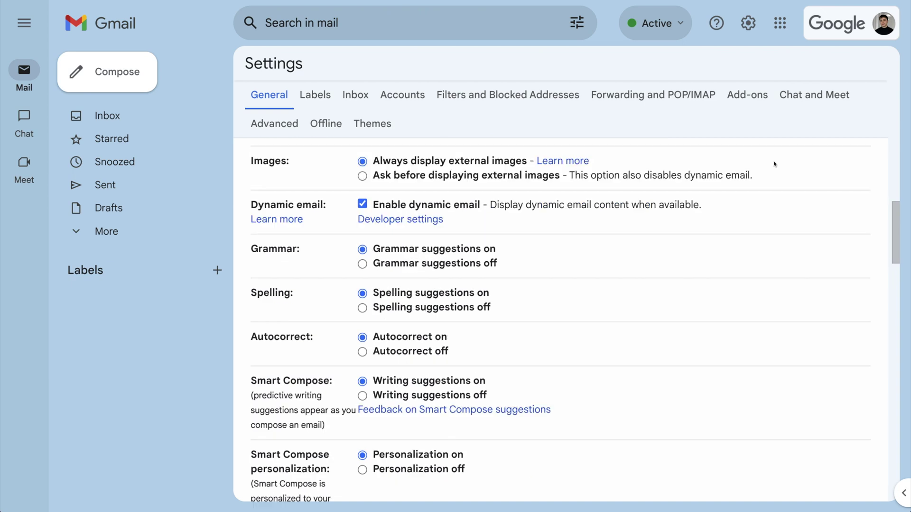
scroll(774, 163, down, 15)
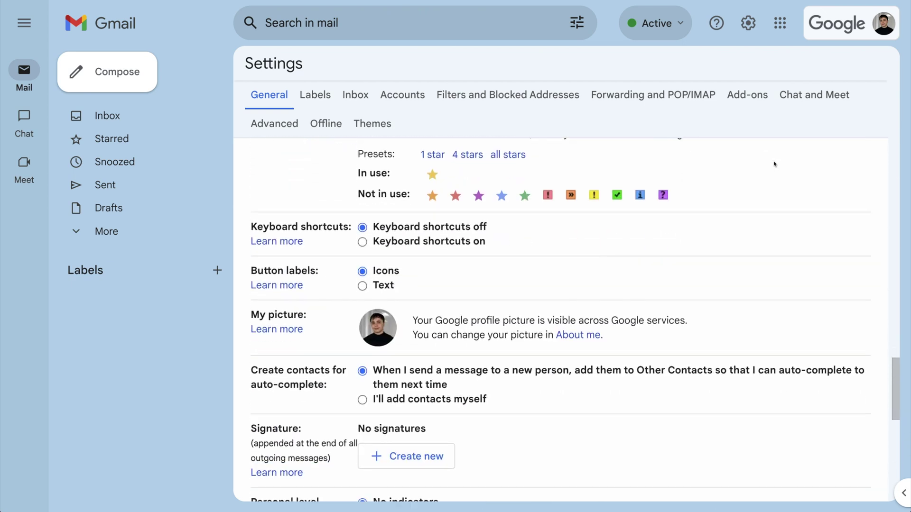
scroll(775, 163, down, 1)
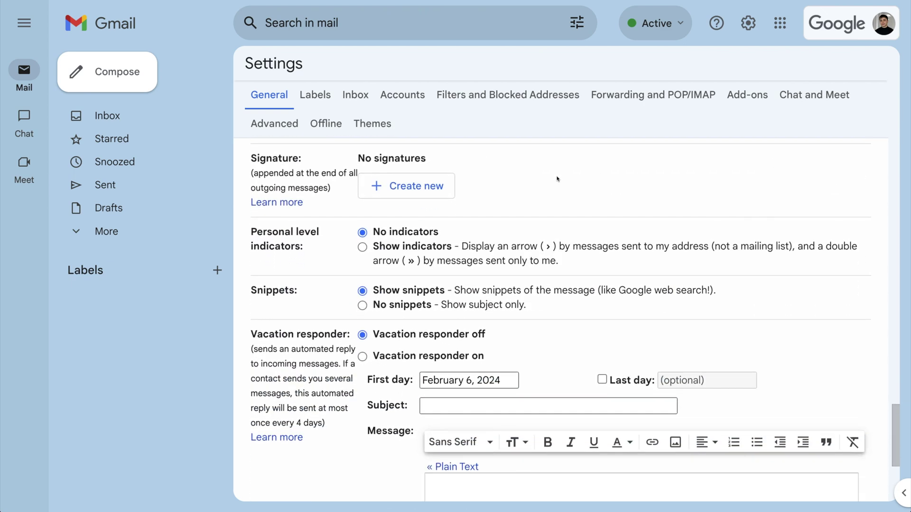
click(446, 181)
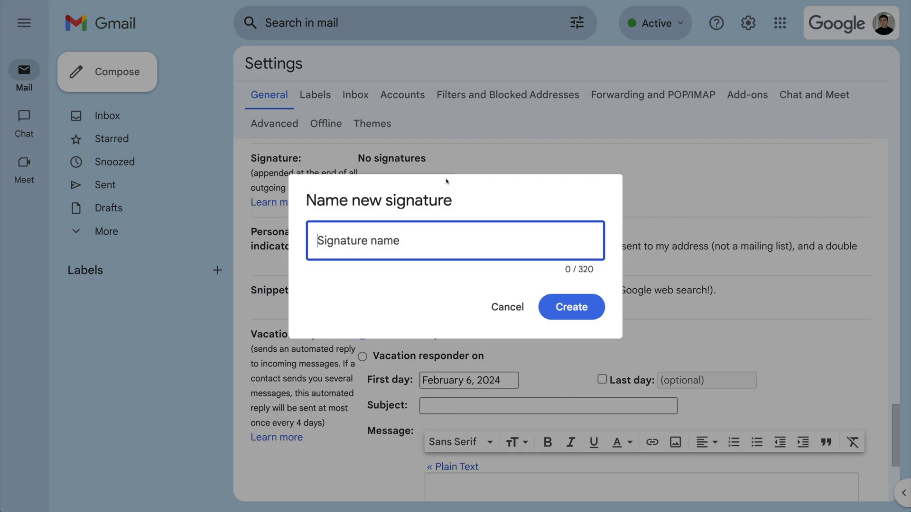
text(Signature 1)
click(590, 305)
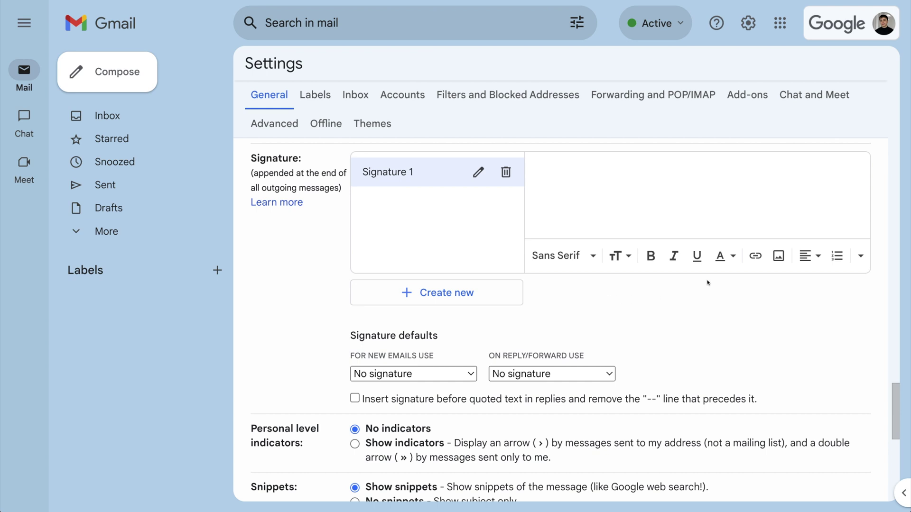
Upload the exported Snappa signature PNG into Signature 1 and resize it to Medium
click(775, 258)
drag(783, 235, 677, 234)
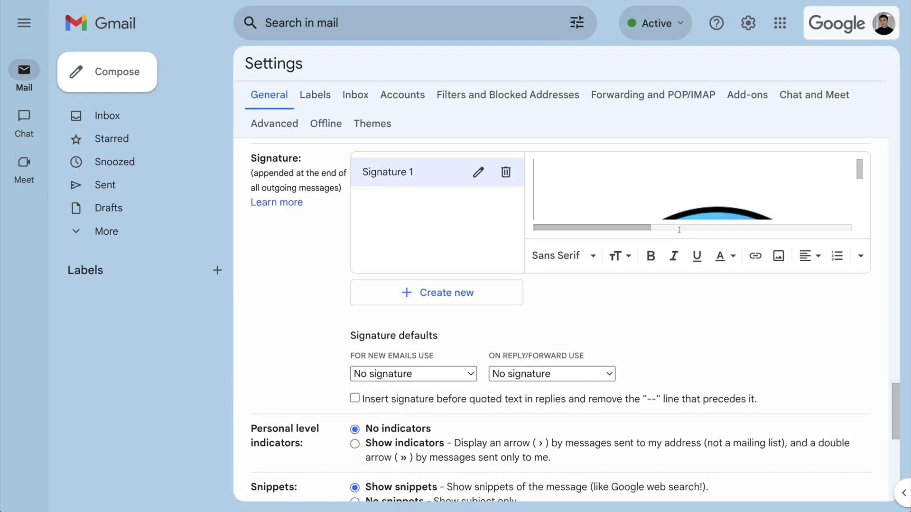
scroll(712, 183, down, 4)
scroll(740, 182, up, 4)
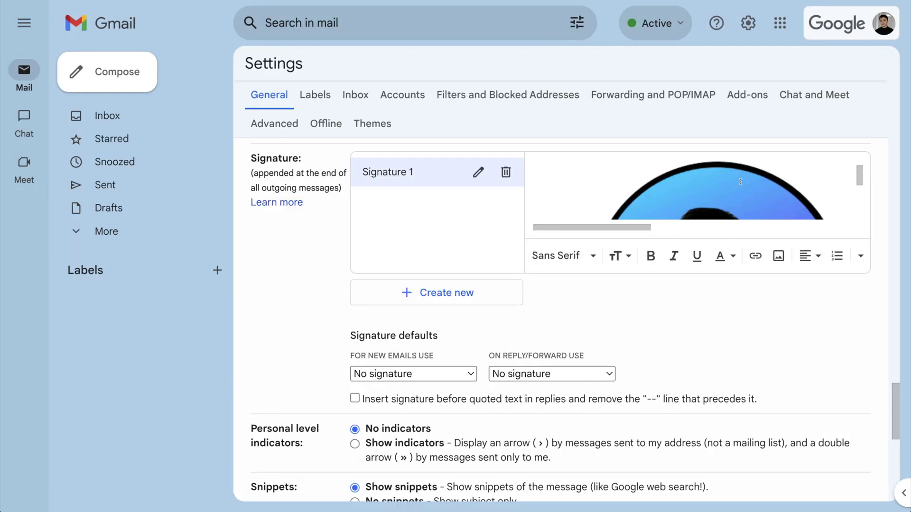
click(683, 181)
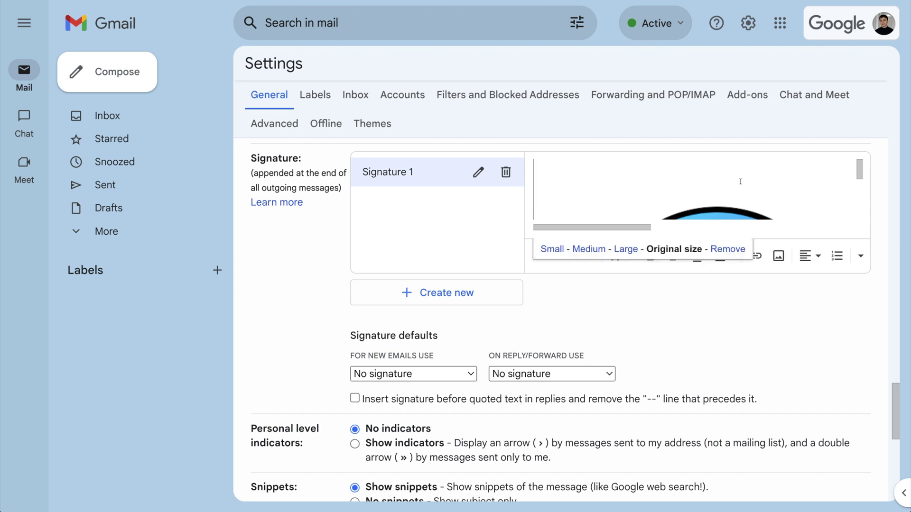
click(624, 251)
click(598, 250)
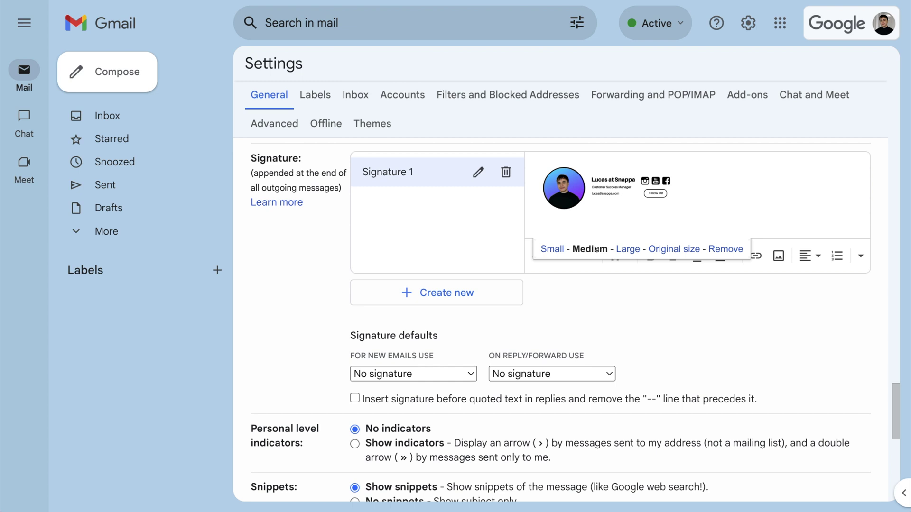
Set Signature 1 as the default signature for new emails
click(465, 375)
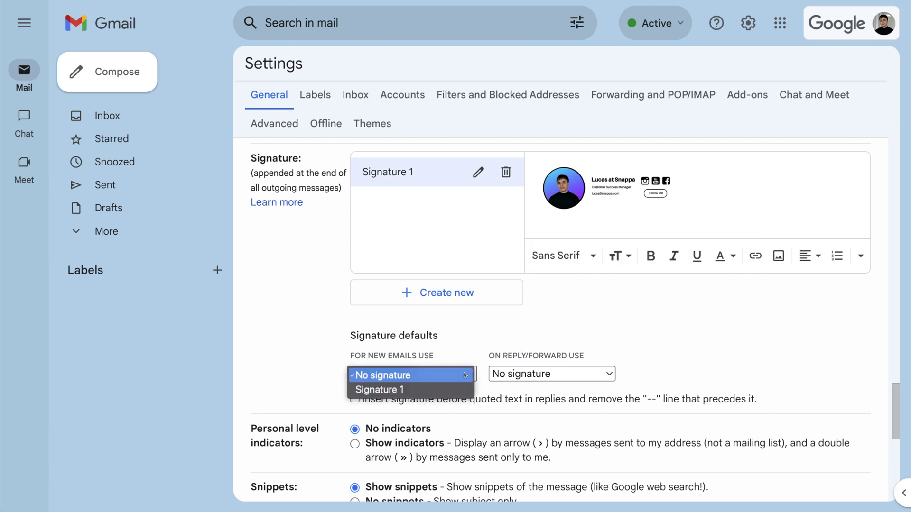
click(442, 389)
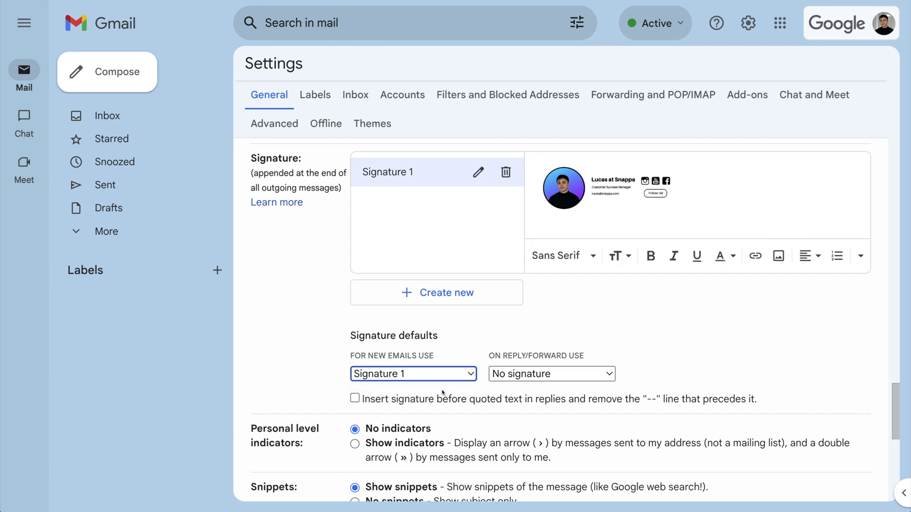
scroll(442, 392, down, 8)
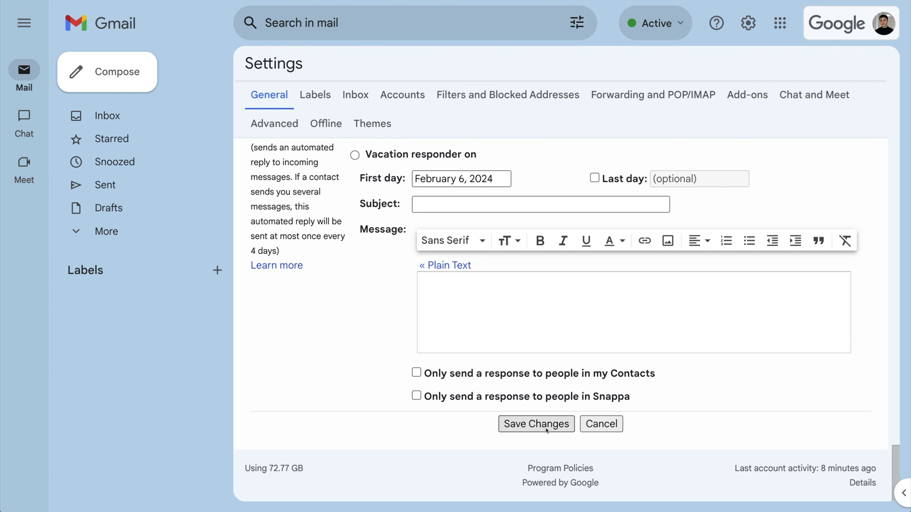
Save the signature settings and start a new email message
click(547, 430)
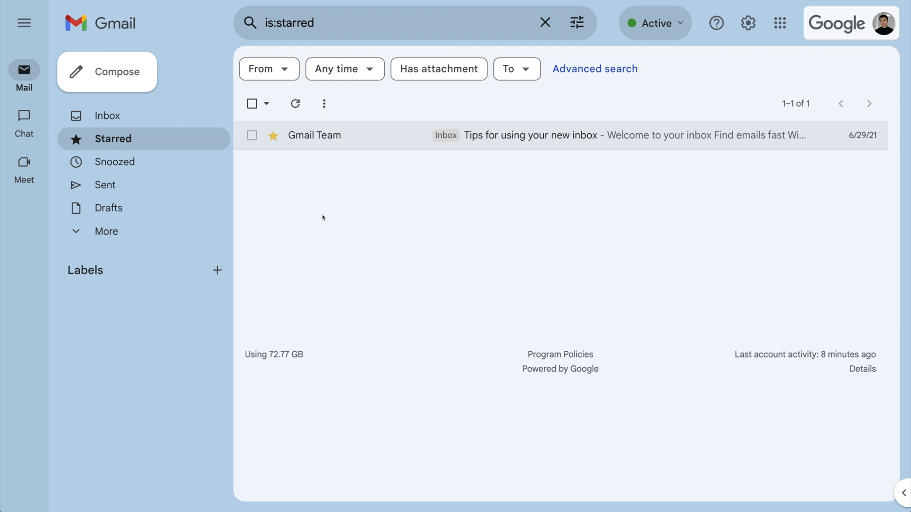
click(135, 75)
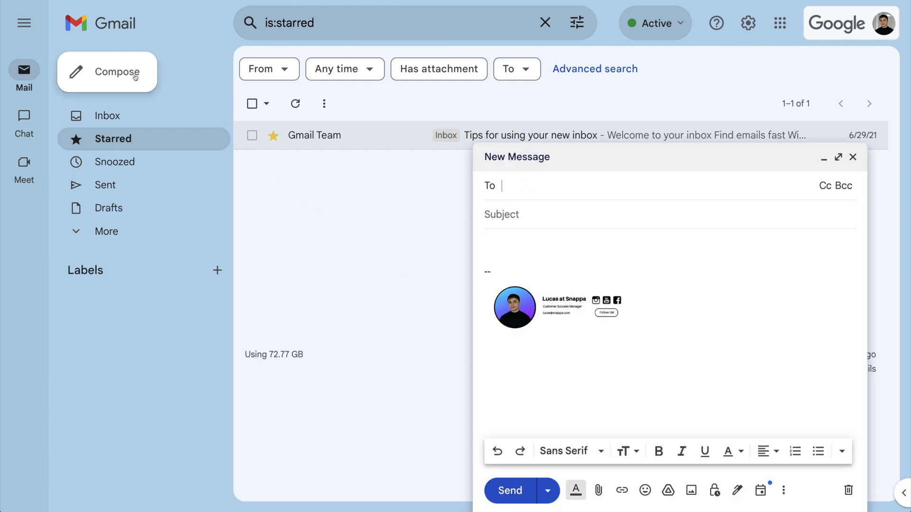
click(569, 243)
Write 'Hey there! I just created a brand new signature in Snappa…' and send the test email
text(Hey there!)
key(Return)
key(Return)
text(I just created a brand new signature in Snappa for my Gmail acco)
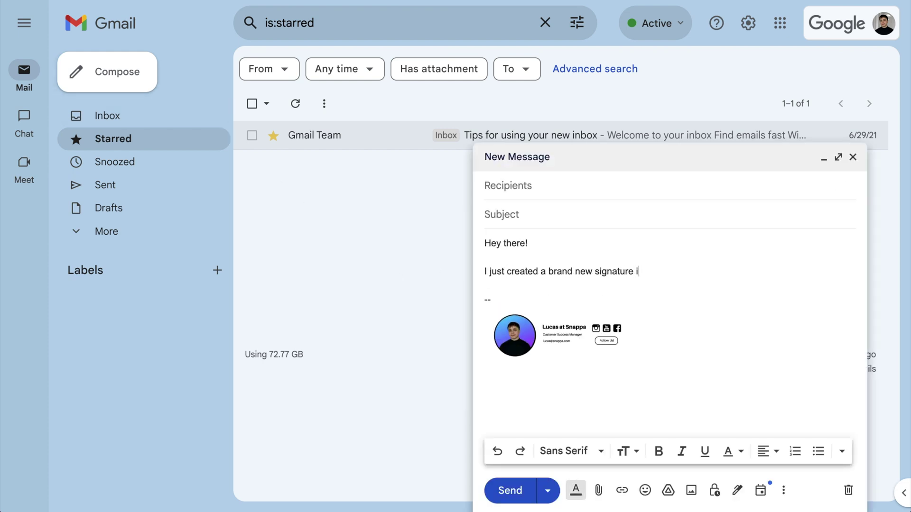
text(unt.)
key(Return)
key(Return)
text(Looks pretty cool right?)
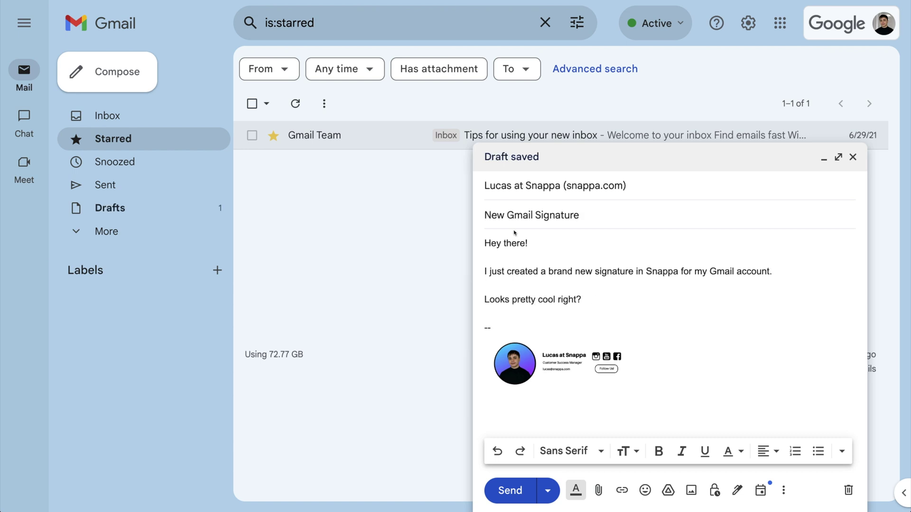
click(511, 497)
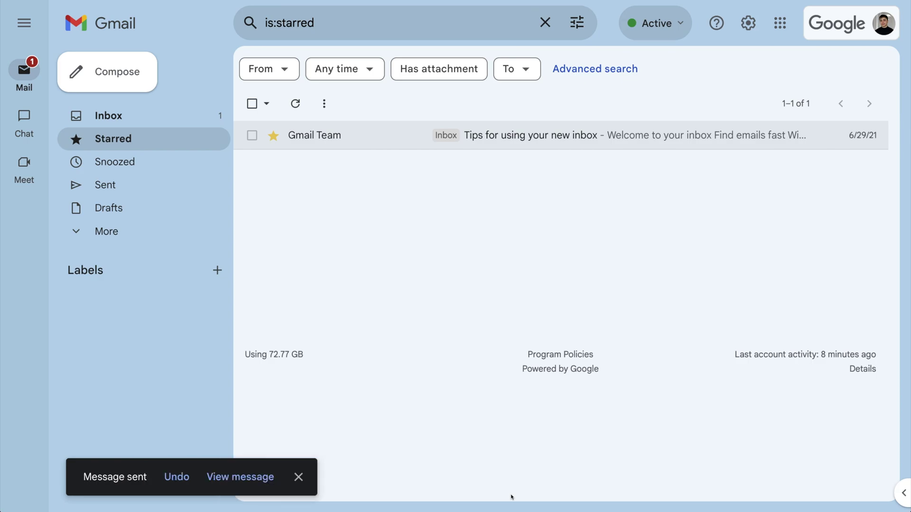